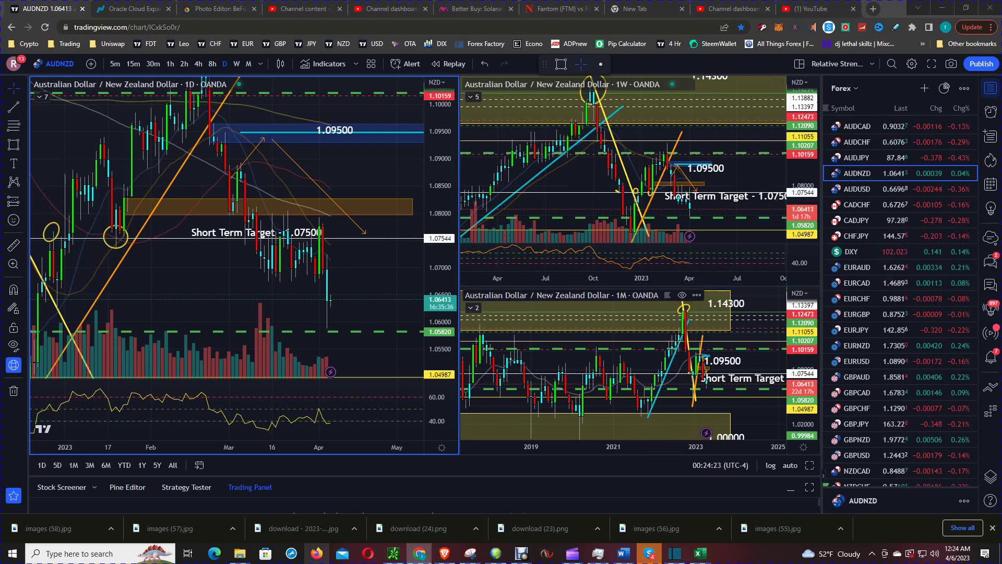
# Maximize the monthly AUDNZD chart and delete the two thick green dashed horizontal lines at 1.10207 and 1.05820.
pyautogui.click(755, 359)
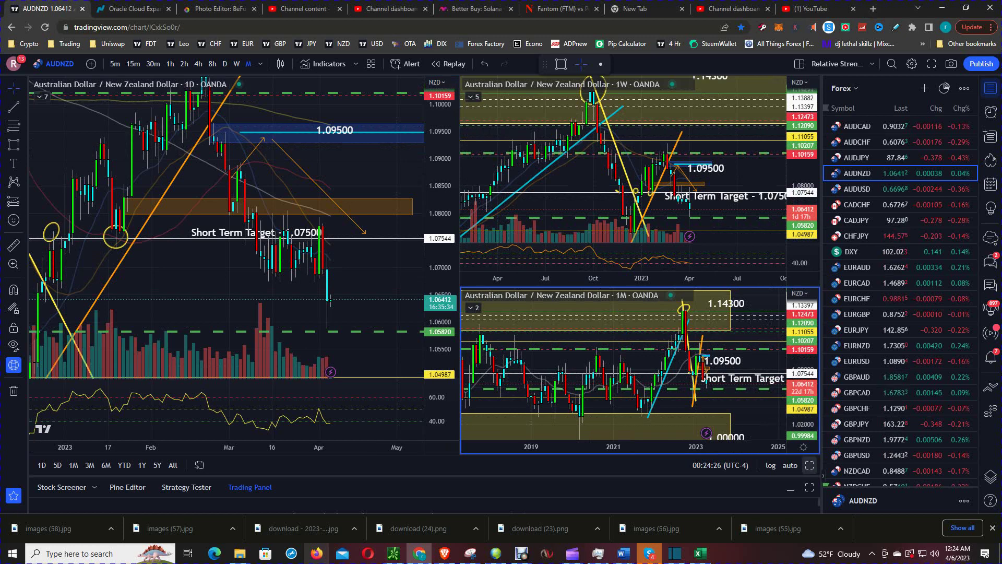
pyautogui.click(809, 465)
pyautogui.moveTo(748, 377); pyautogui.dragTo(651, 364)
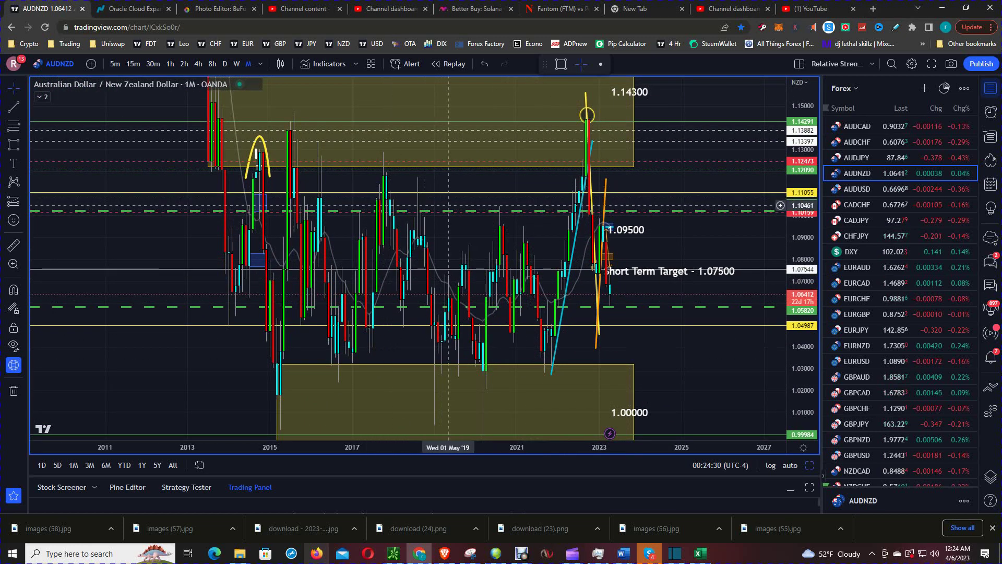
pyautogui.click(452, 211)
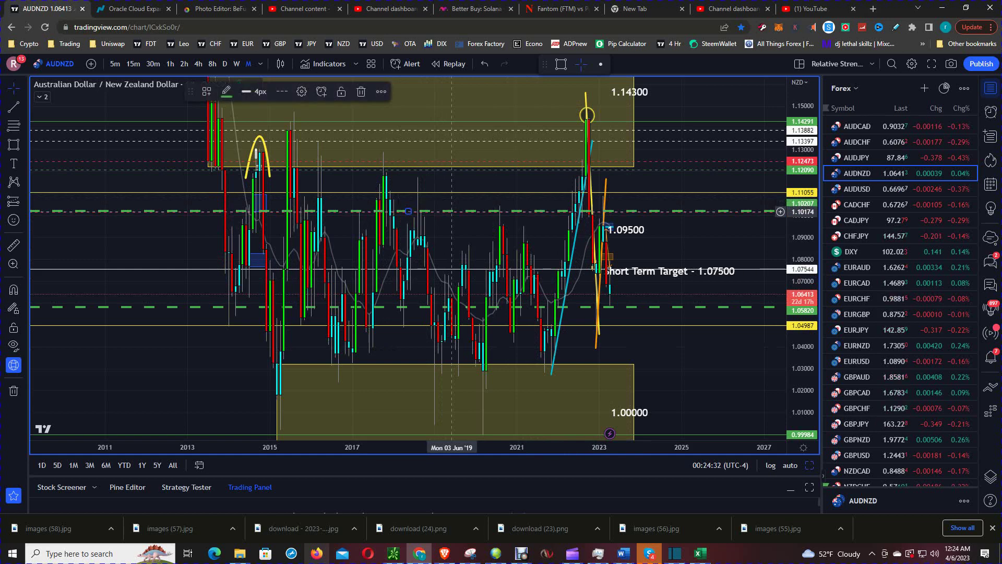
pyautogui.moveTo(452, 211); pyautogui.dragTo(576, 171)
pyautogui.scroll(3, 522, 230)
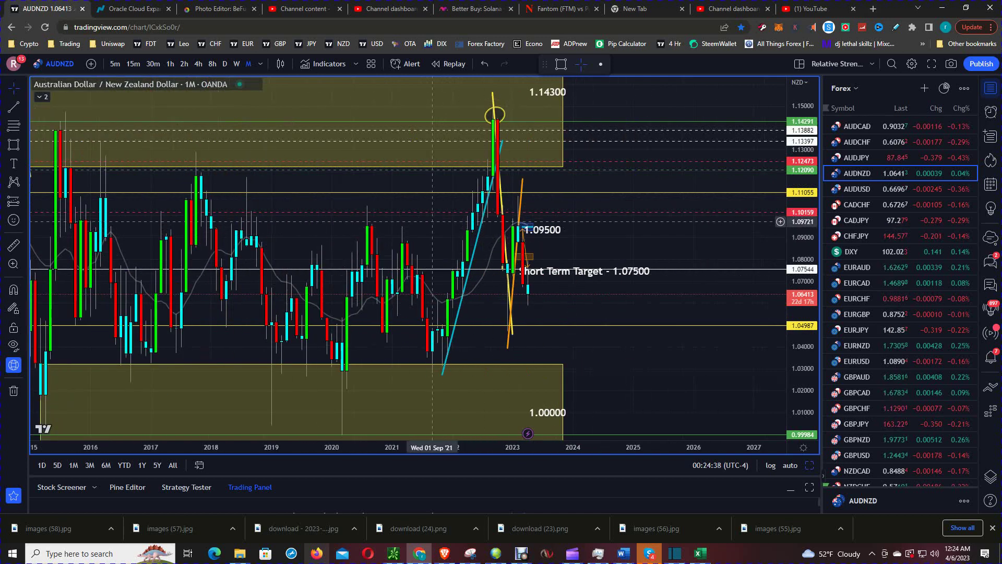
# Delete the blue, orange and yellow trend lines from the monthly chart, and return to the multi-chart layout.
pyautogui.click(476, 240)
pyautogui.press('Delete')
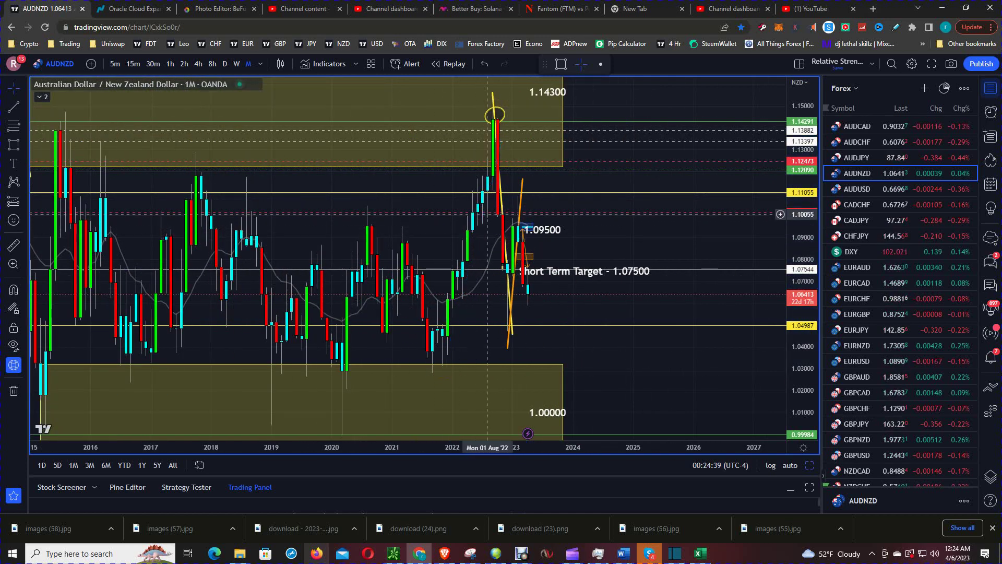
pyautogui.scroll(3, 488, 214)
pyautogui.click(361, 180)
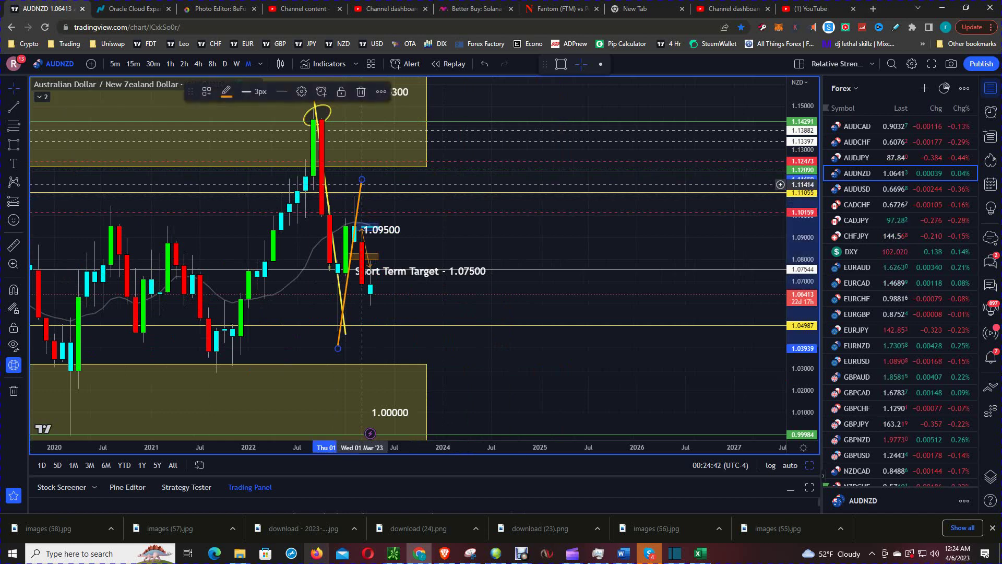
pyautogui.press('Delete')
pyautogui.press('Delete')
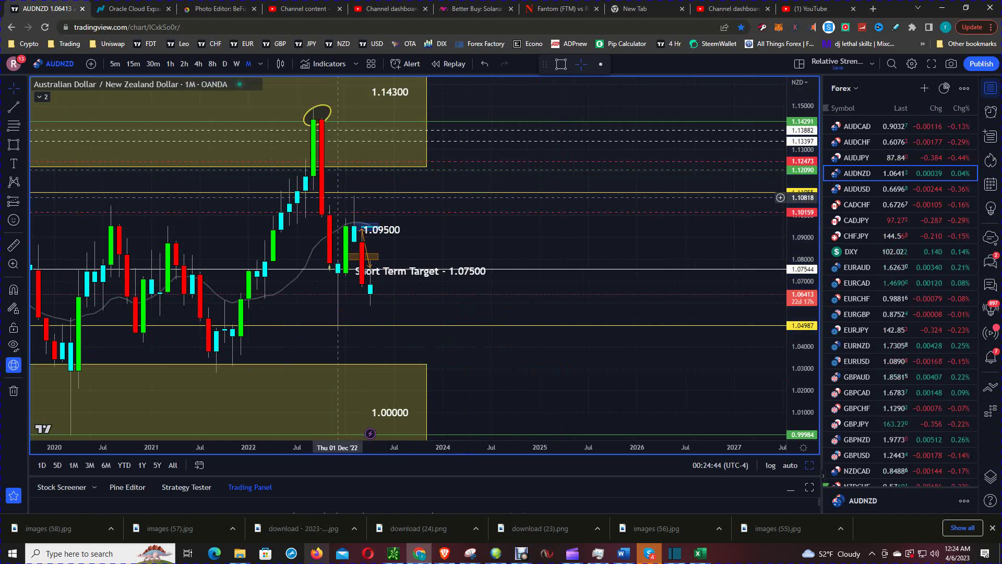
pyautogui.moveTo(378, 185); pyautogui.dragTo(537, 160)
pyautogui.click(810, 466)
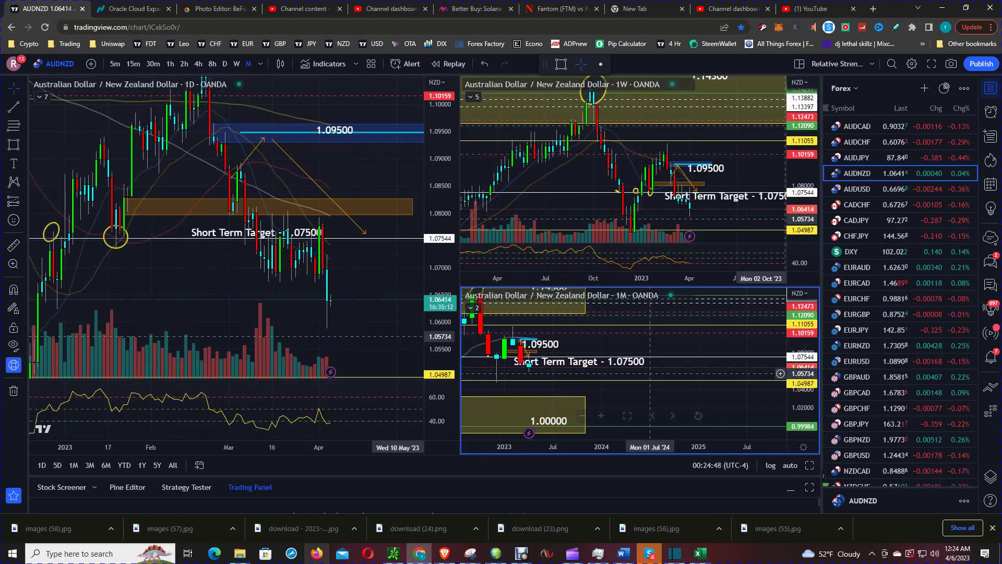
# Maximize the daily chart and examine price action around the 1.07500 short-term target and the 1.09500 zone.
pyautogui.click(368, 277)
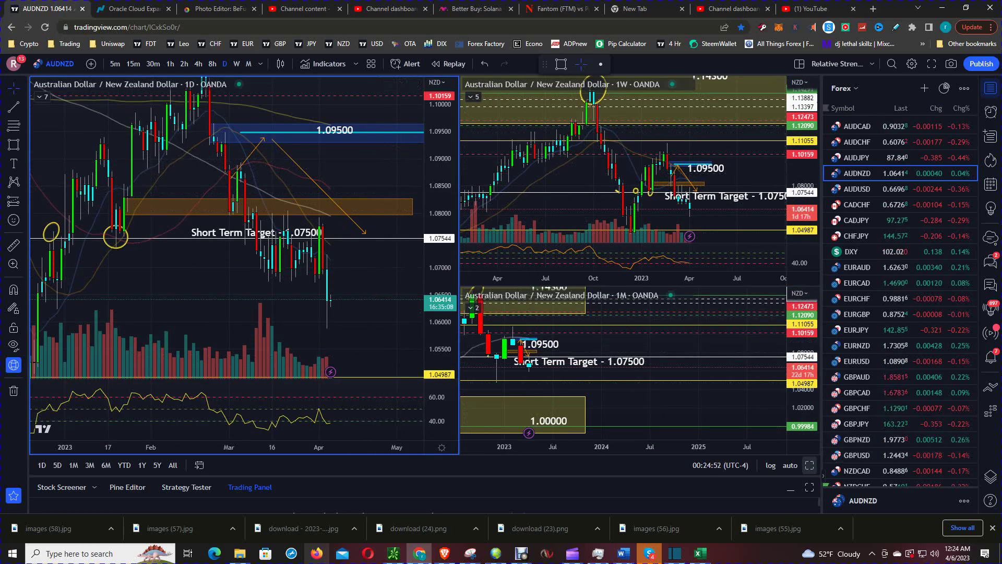
pyautogui.click(810, 465)
pyautogui.moveTo(802, 236)
pyautogui.mouseDown()
pyautogui.moveTo(801, 274)
pyautogui.moveTo(802, 227)
pyautogui.mouseUp()
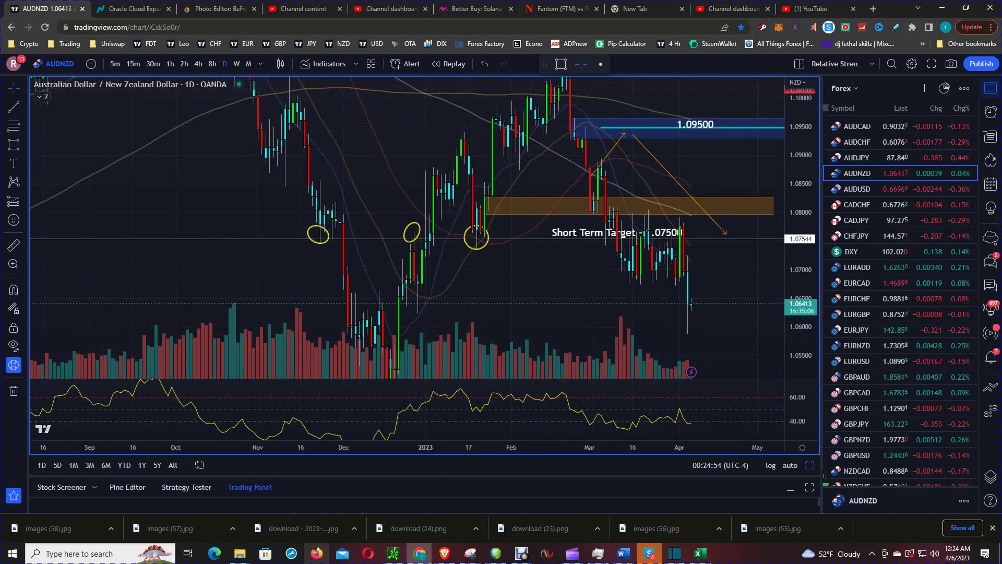
pyautogui.moveTo(711, 170); pyautogui.dragTo(677, 205)
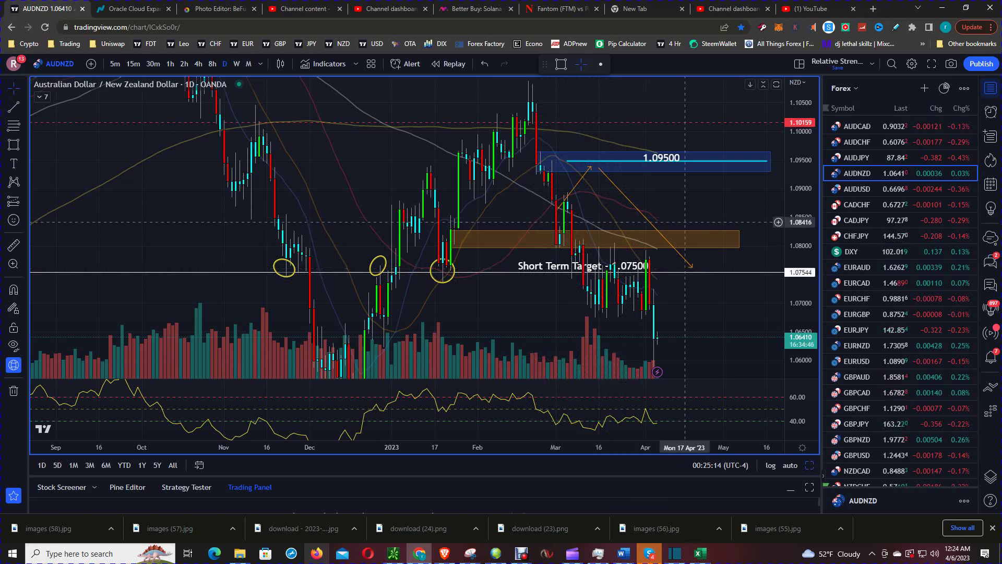
pyautogui.moveTo(694, 213); pyautogui.dragTo(708, 200)
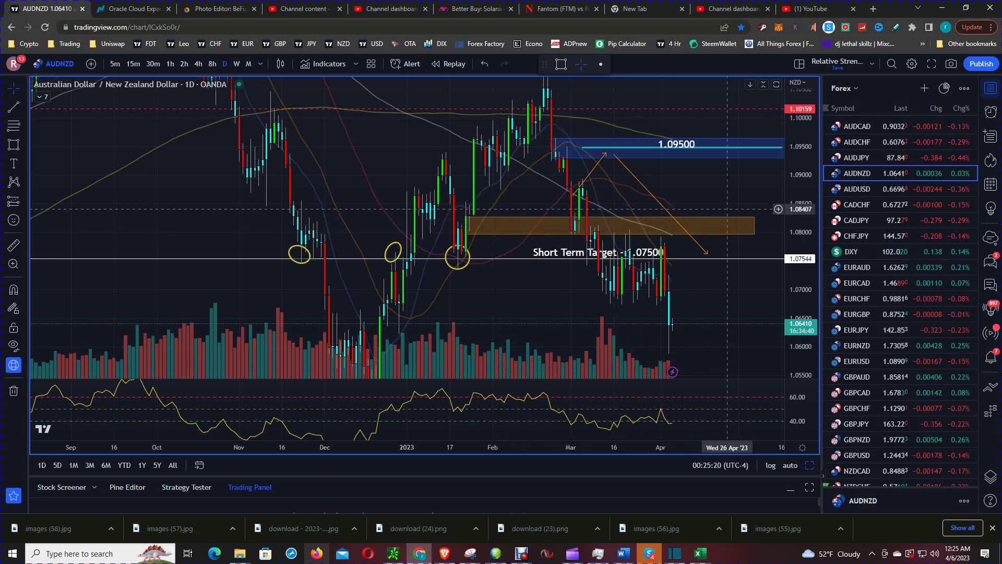
pyautogui.moveTo(732, 202); pyautogui.dragTo(738, 204)
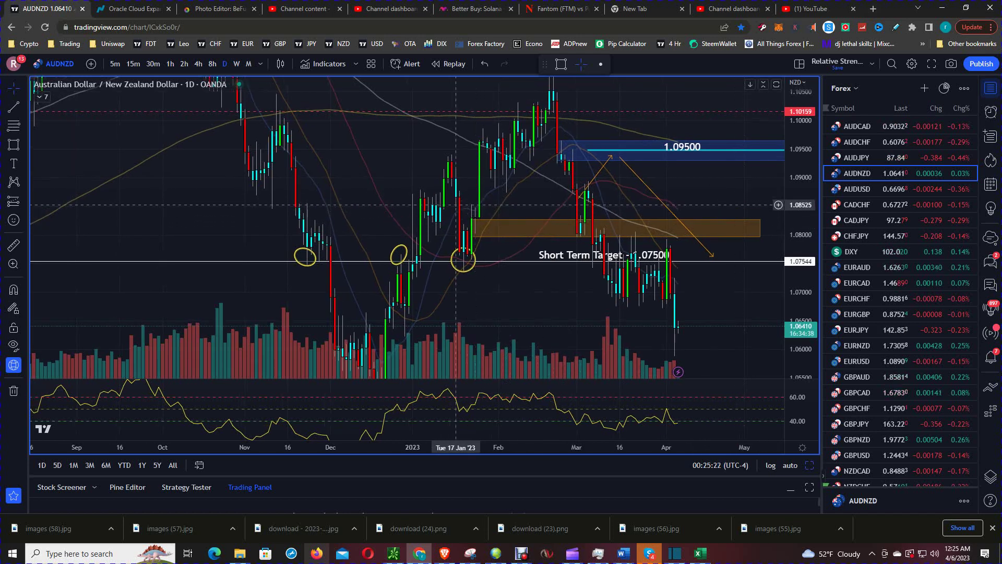
pyautogui.moveTo(530, 210); pyautogui.dragTo(524, 218)
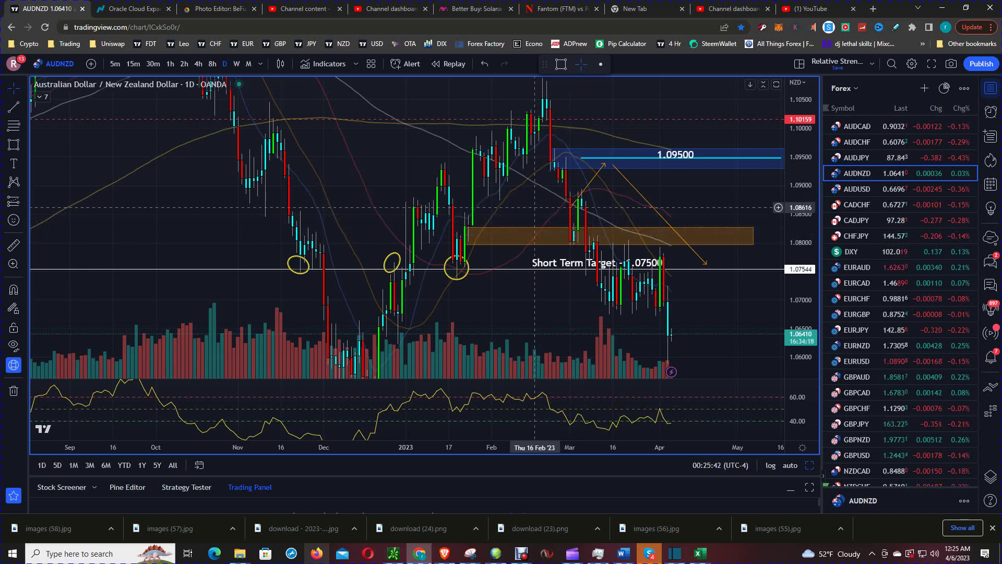
pyautogui.moveTo(535, 208); pyautogui.dragTo(526, 218)
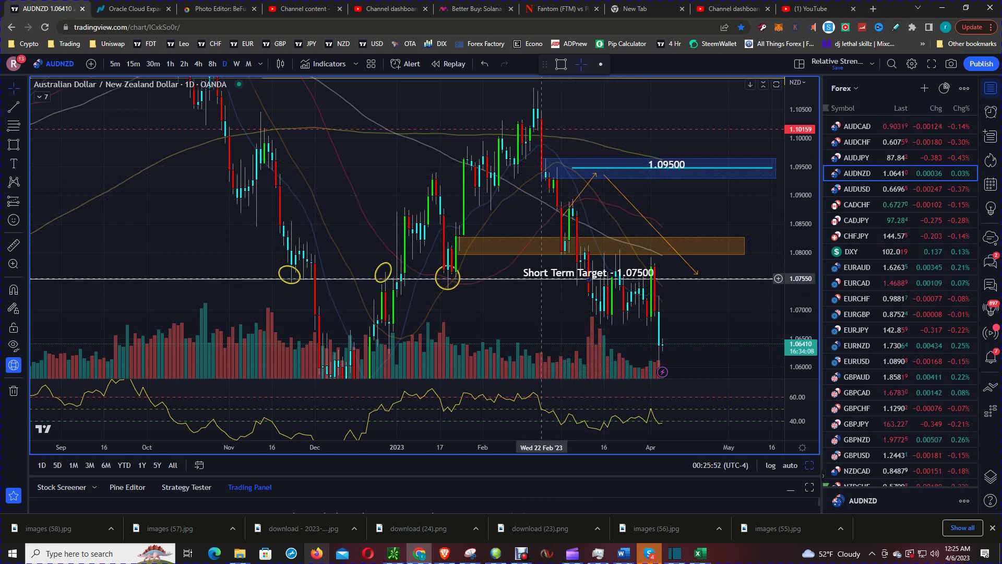
# Delete the "Short Term Target - 1.07500" label, its white horizontal line and the three yellow circles from the daily chart.
pyautogui.click(542, 277)
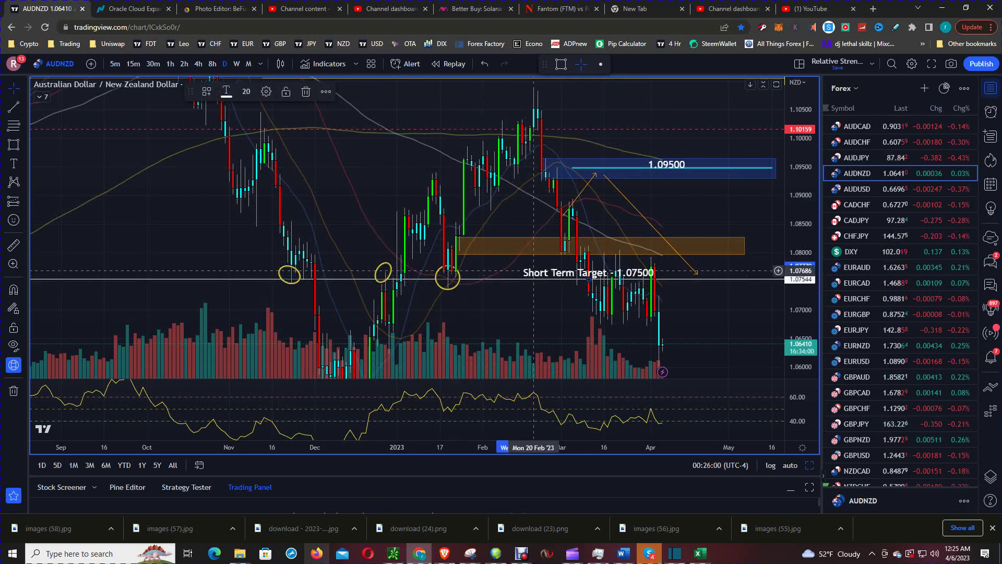
pyautogui.press('Delete')
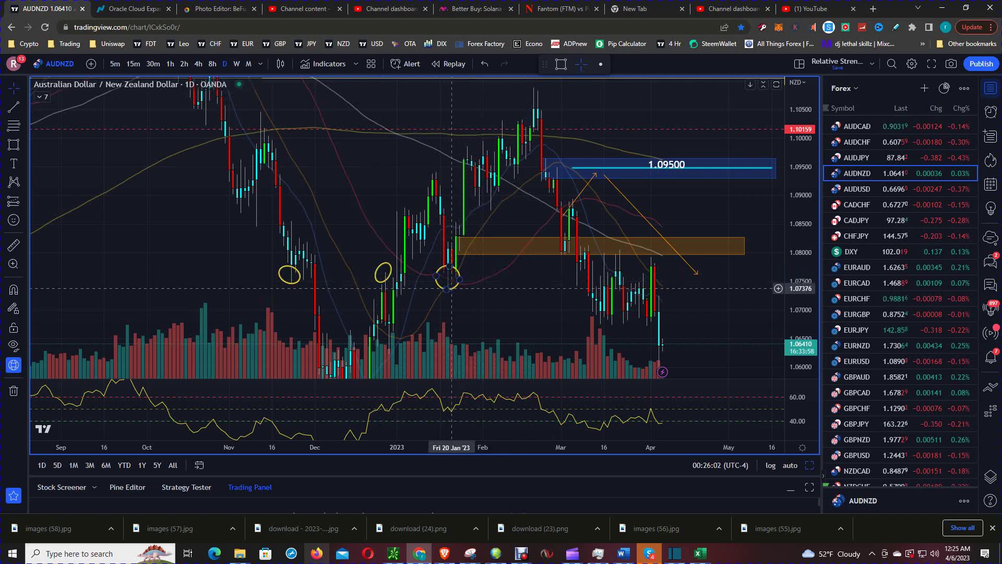
pyautogui.click(389, 264)
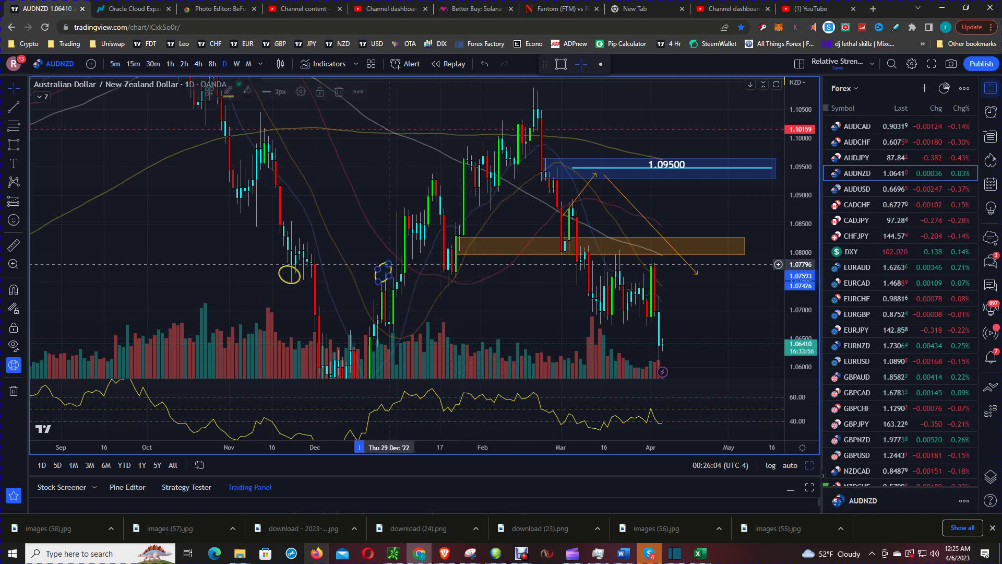
pyautogui.press('Delete')
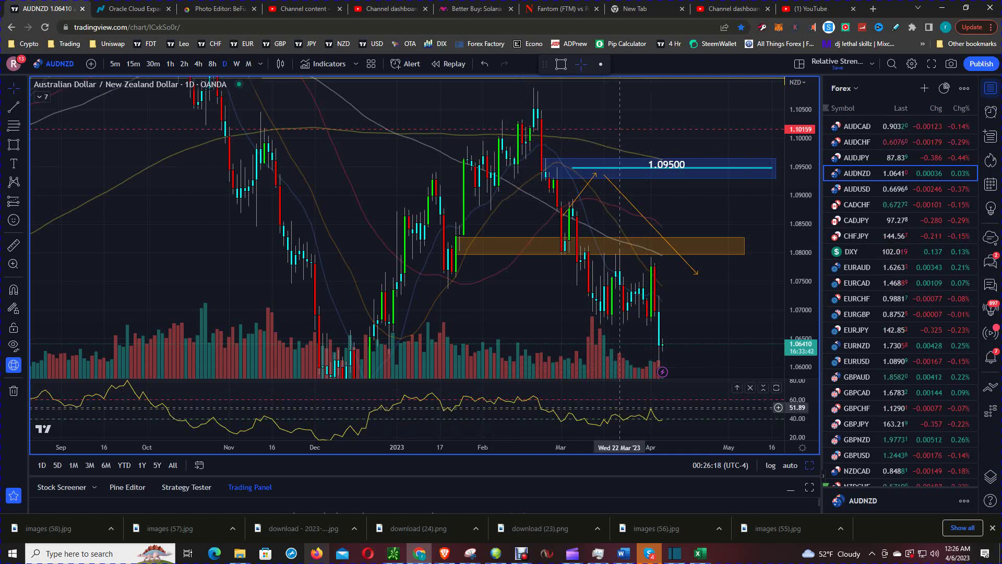
# Delete the orange zone, both orange projection arrows and the light-blue line in the 1.09500 zone from the daily chart.
pyautogui.moveTo(514, 318); pyautogui.dragTo(516, 283)
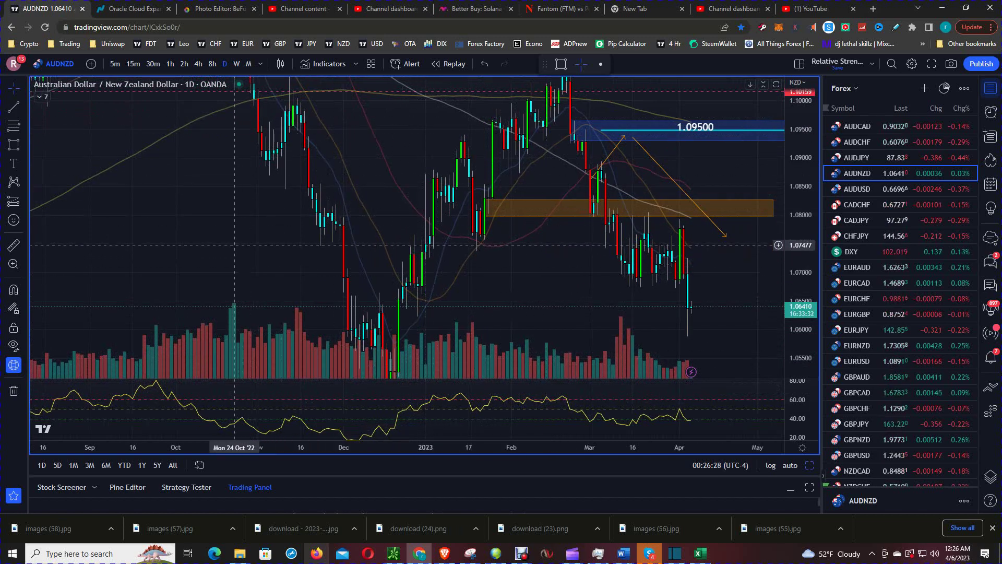
pyautogui.moveTo(244, 250); pyautogui.dragTo(407, 269)
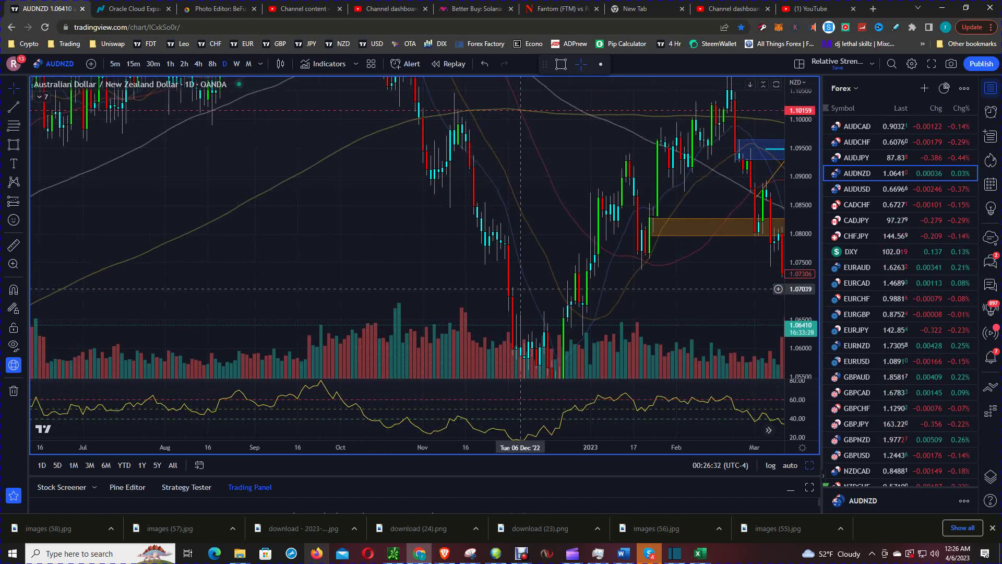
pyautogui.moveTo(311, 254); pyautogui.dragTo(290, 261)
pyautogui.moveTo(695, 251); pyautogui.dragTo(434, 283)
pyautogui.click(461, 213)
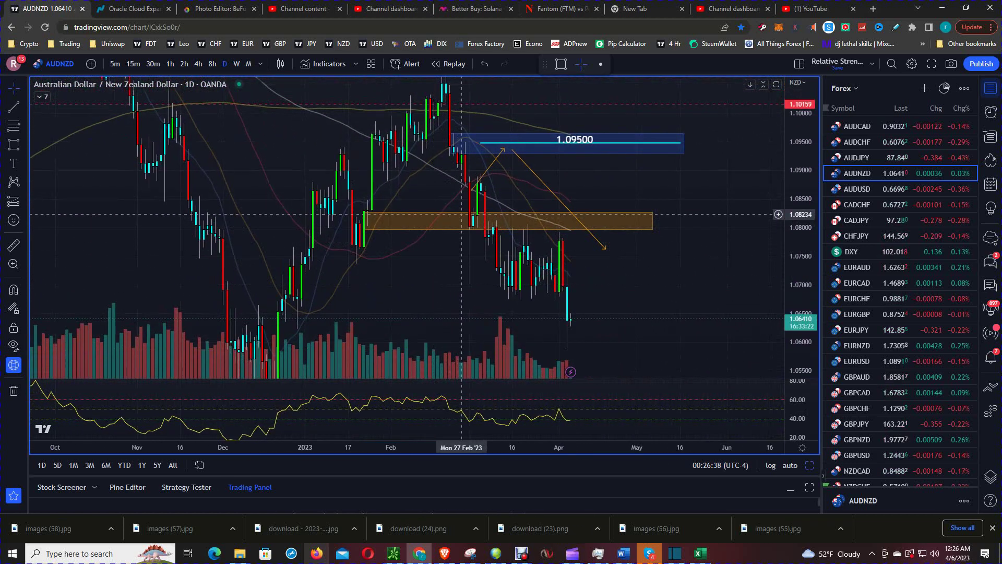
pyautogui.press('Delete')
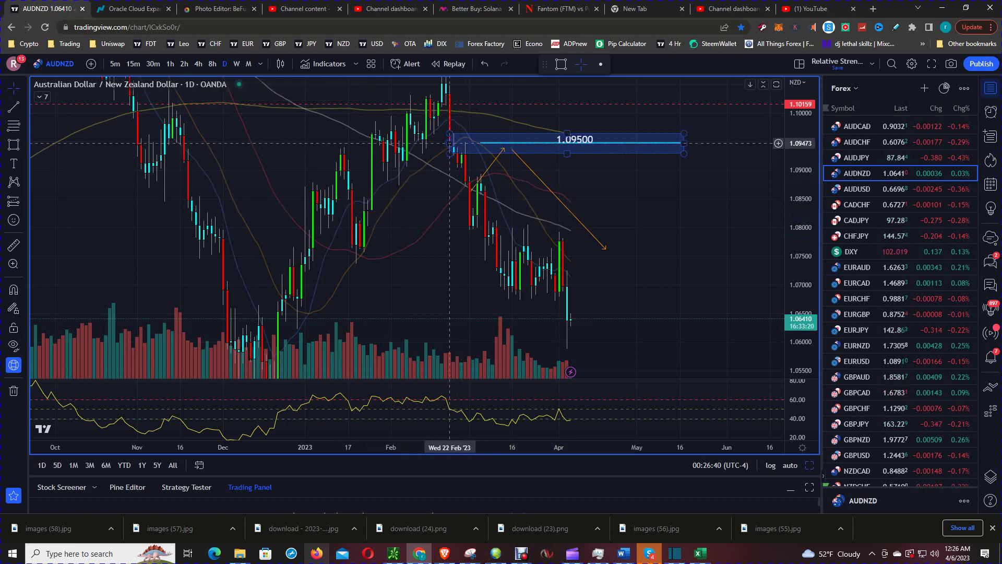
pyautogui.click(469, 135)
pyautogui.click(453, 139)
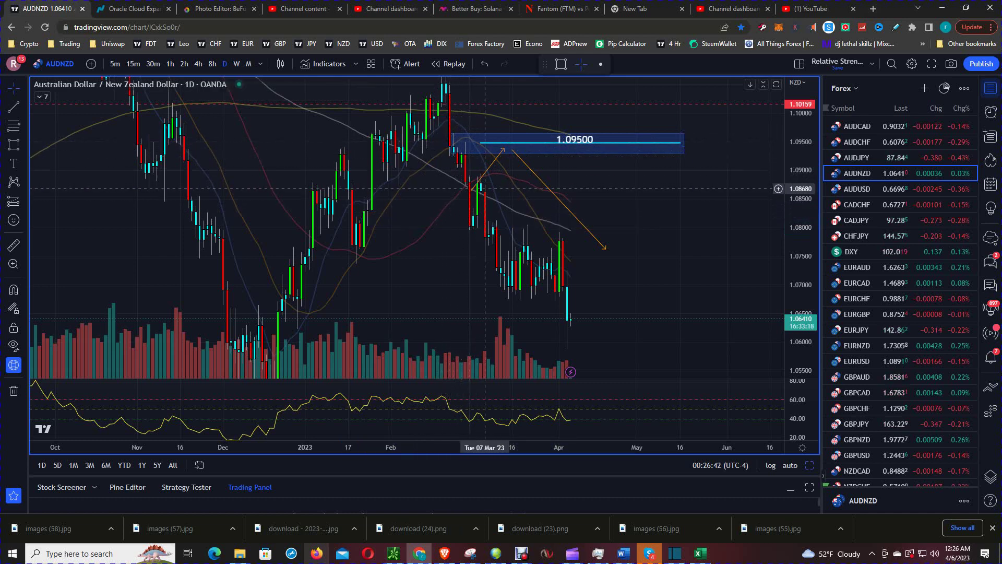
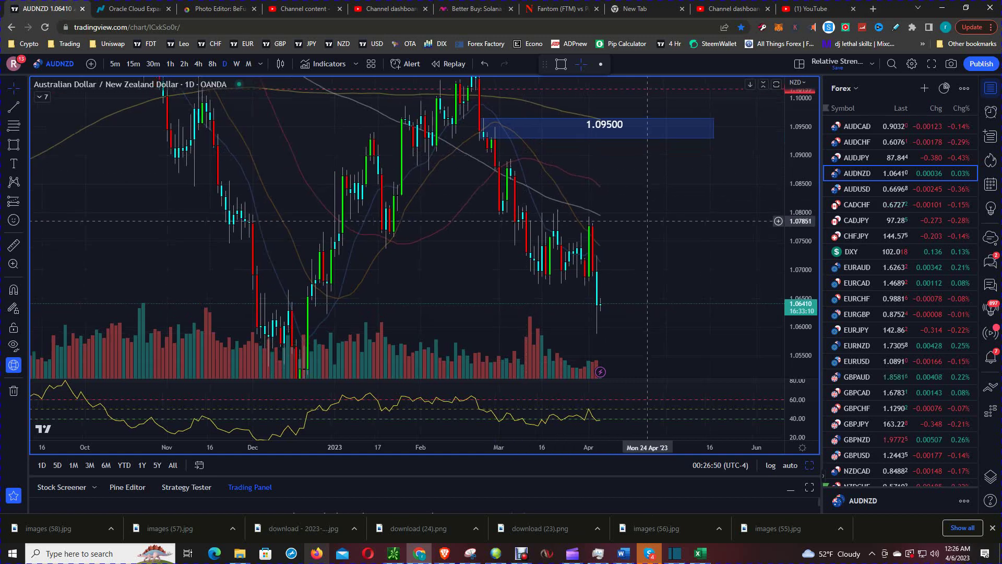
# Switch from the daily to the maximized monthly chart and fit both yellow zones, labelled 1.14300 and 1.00000, in view.
pyautogui.moveTo(518, 306); pyautogui.dragTo(527, 270)
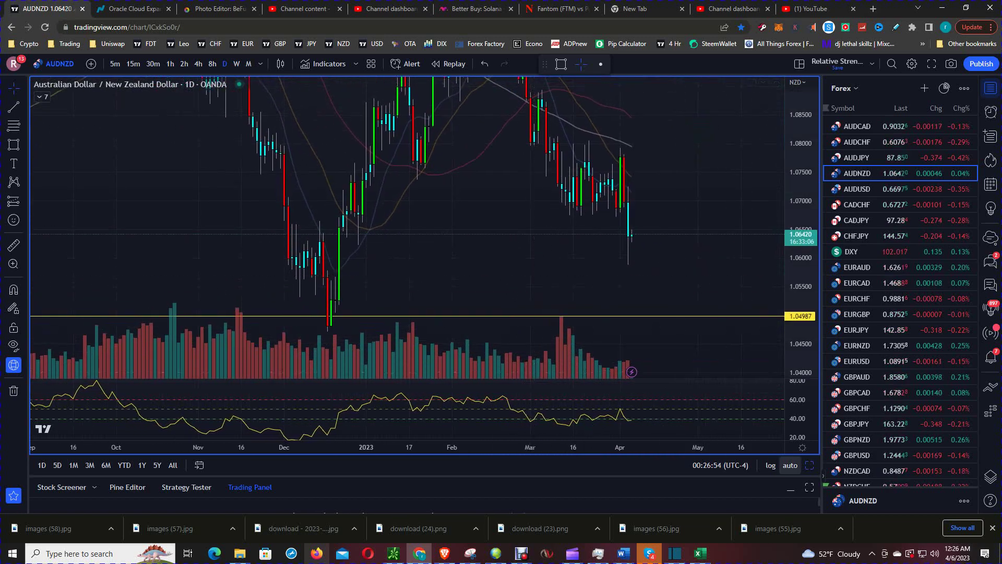
pyautogui.click(810, 465)
pyautogui.click(747, 373)
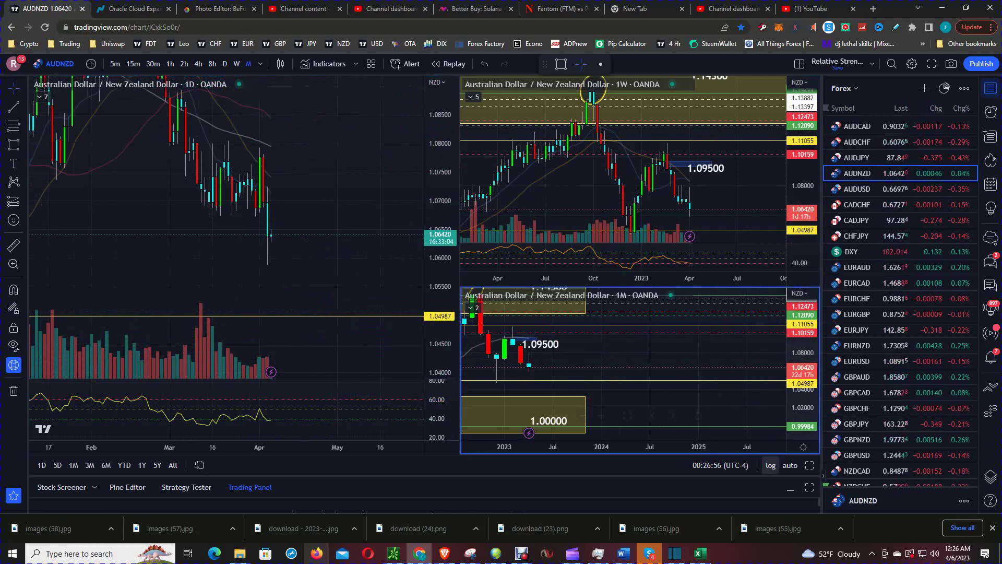
pyautogui.hotkey('alt', 'Return')
pyautogui.scroll(3, 637, 321)
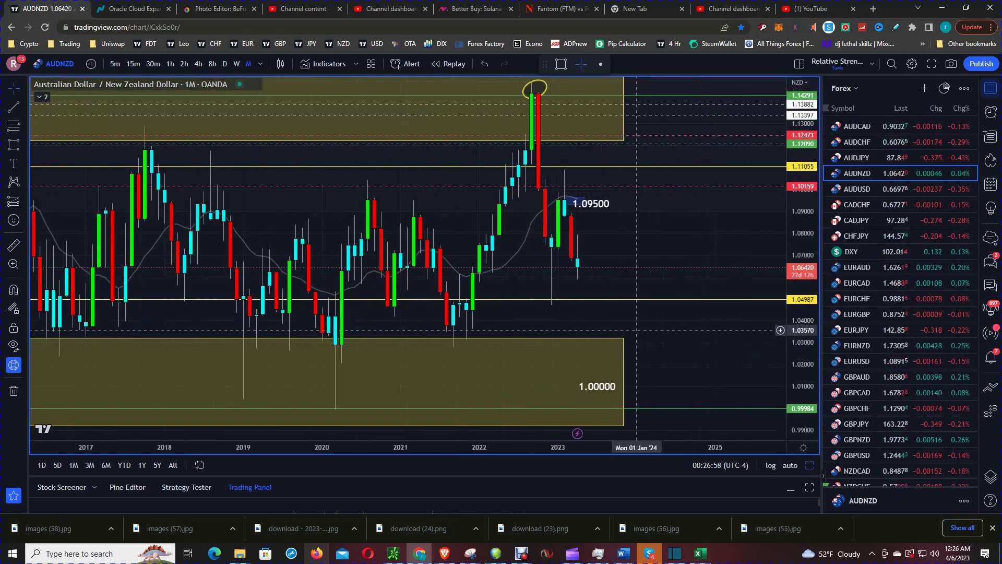
pyautogui.moveTo(690, 264); pyautogui.dragTo(706, 281)
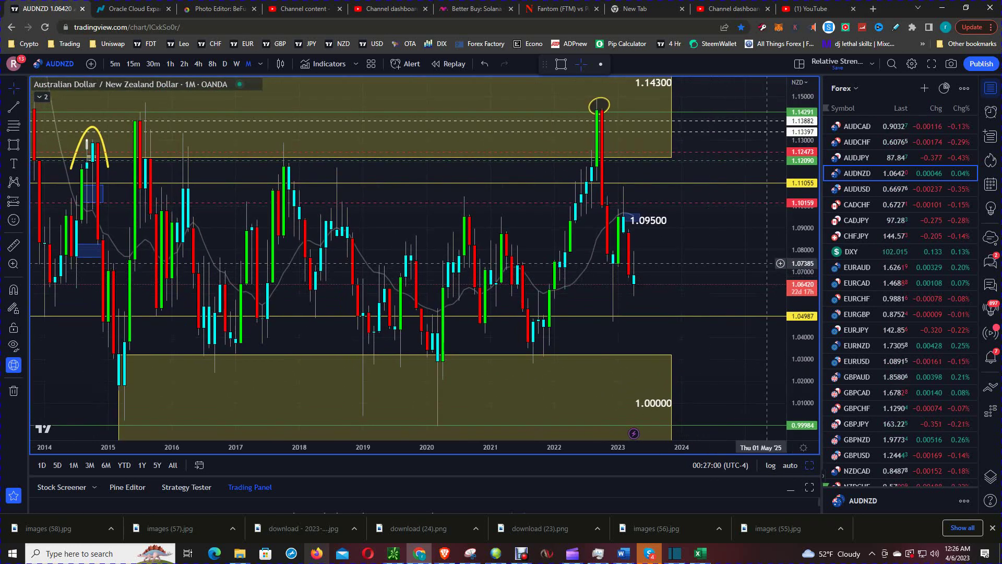
pyautogui.moveTo(802, 264); pyautogui.dragTo(803, 336)
pyautogui.moveTo(692, 276); pyautogui.dragTo(741, 280)
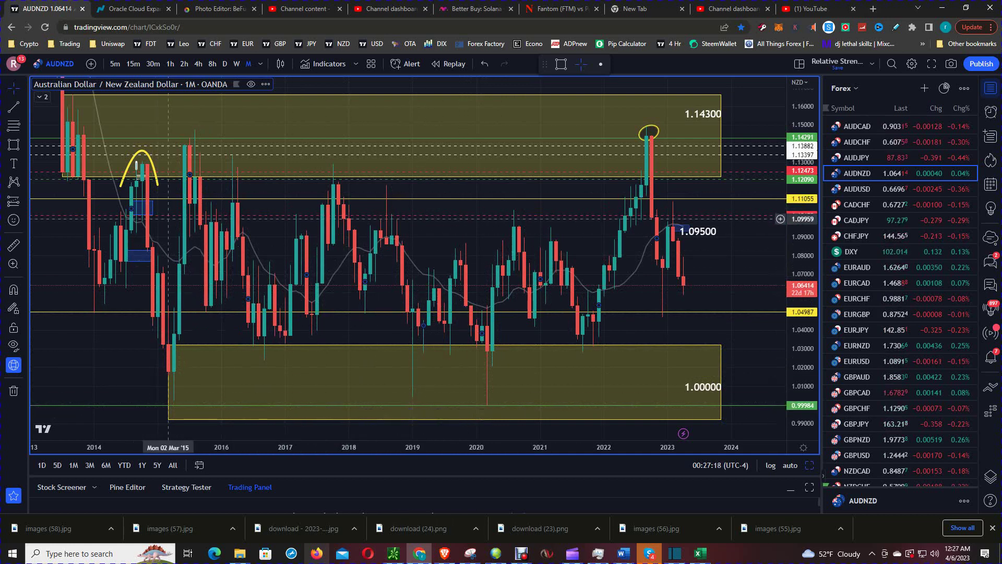
# Examine the monthly price range between the yellow zones and check the price coordinate of the red dashed line in the 1.14300 zone.
pyautogui.moveTo(173, 237); pyautogui.dragTo(227, 286)
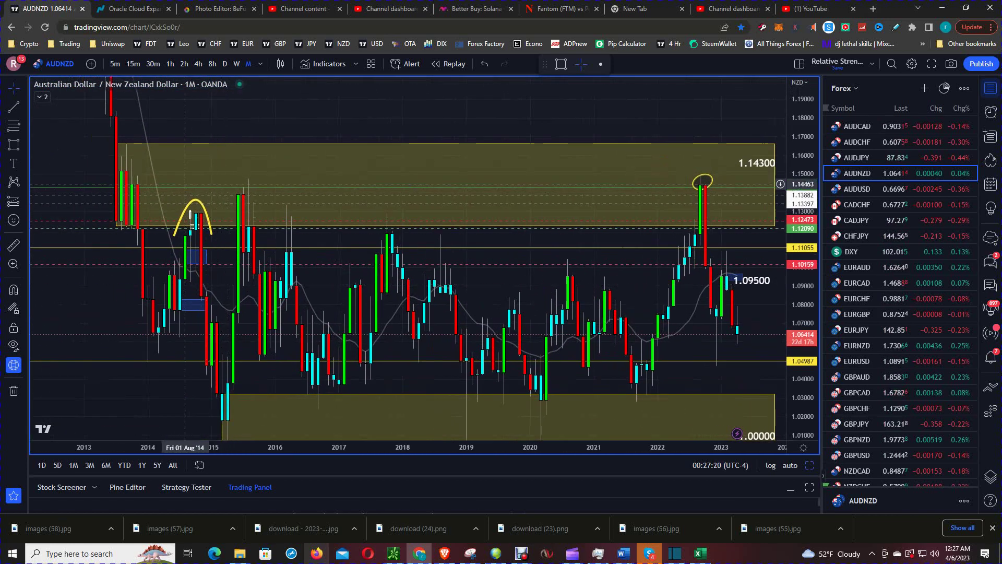
pyautogui.moveTo(293, 174); pyautogui.dragTo(277, 142)
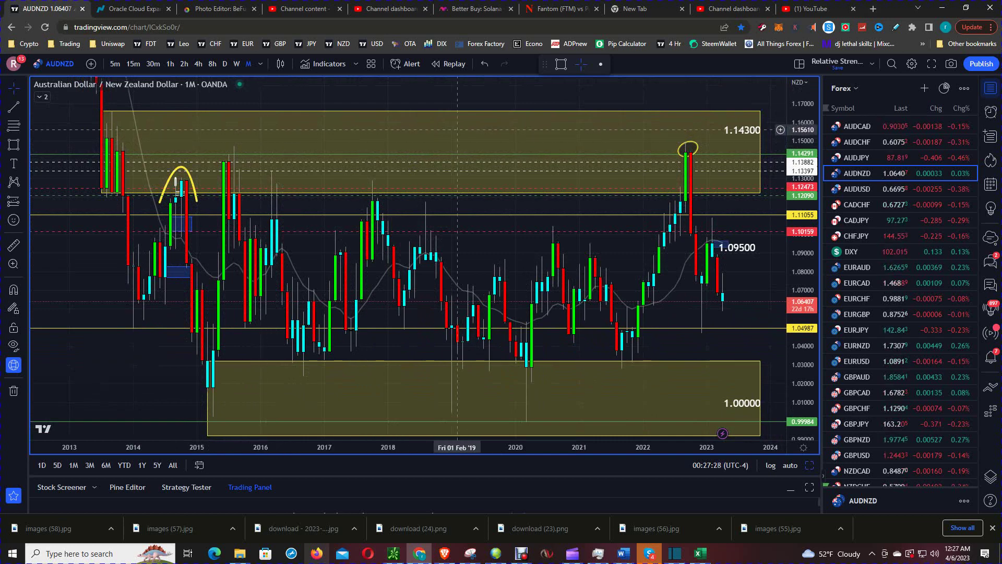
pyautogui.moveTo(531, 142); pyautogui.dragTo(454, 153)
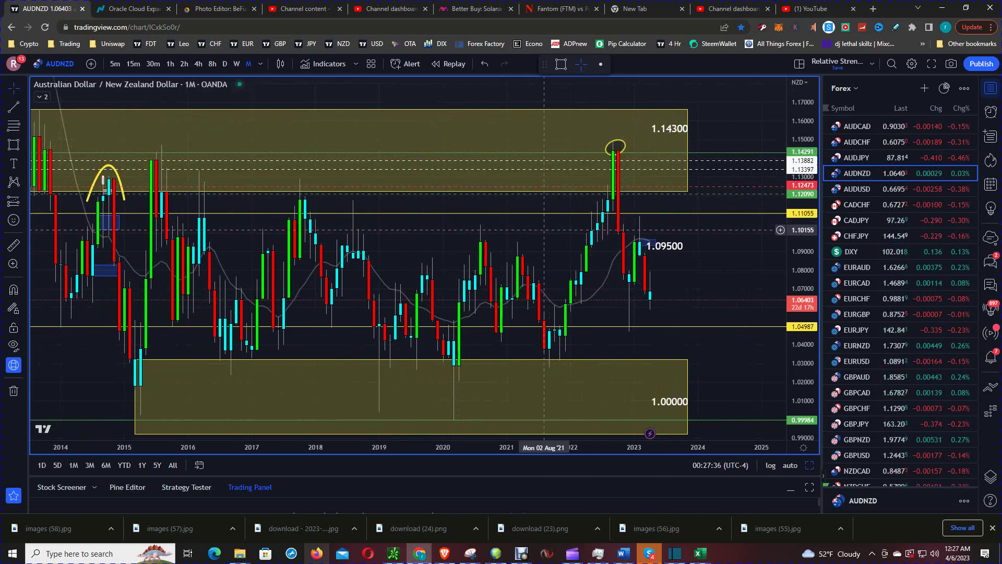
pyautogui.doubleClick(544, 186)
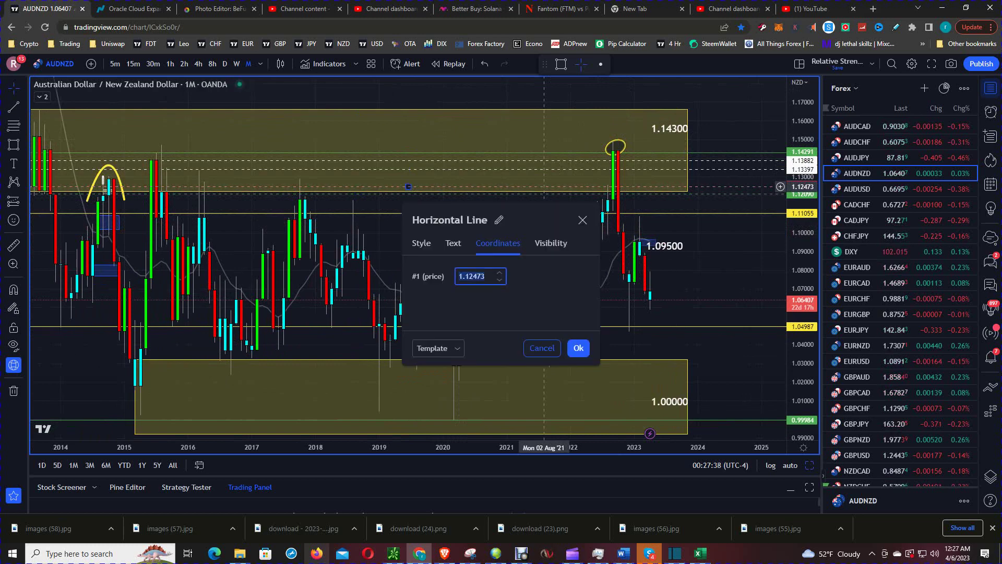
pyautogui.click(542, 347)
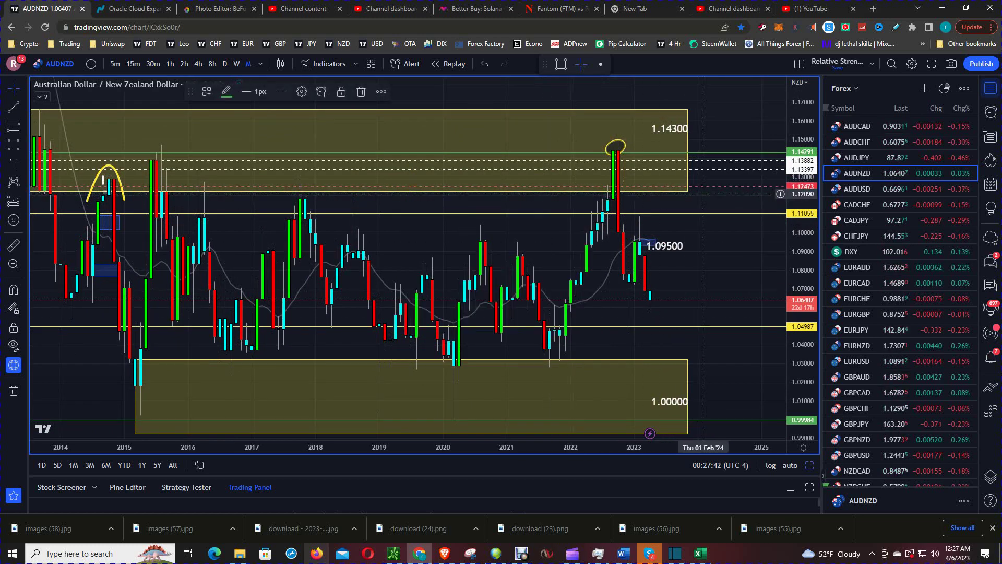
# Delete the red dashed line and the white dashed lines from the 1.14300 zone on the monthly chart.
pyautogui.click(705, 191)
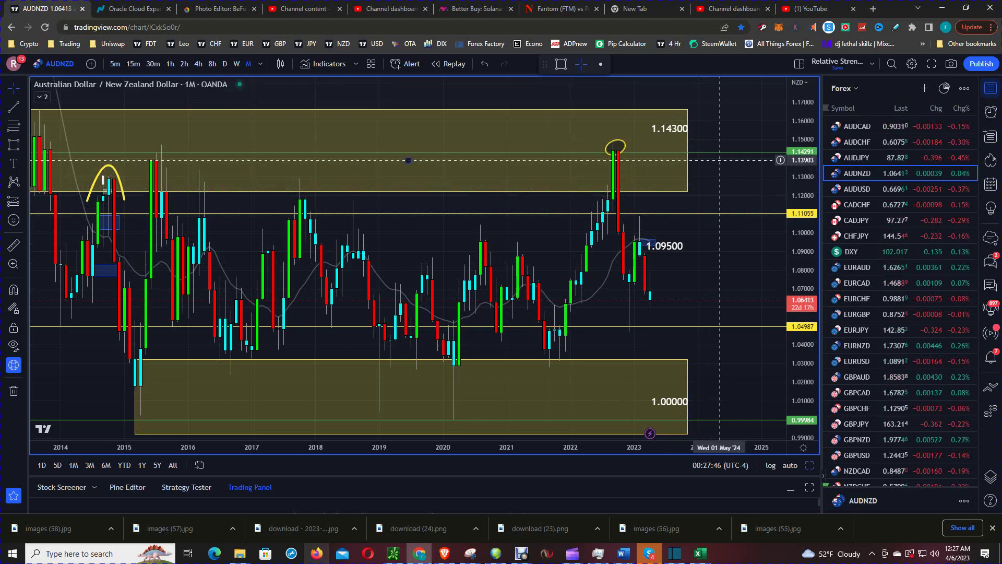
pyautogui.click(720, 161)
pyautogui.press('Delete')
pyautogui.moveTo(708, 183); pyautogui.dragTo(721, 161)
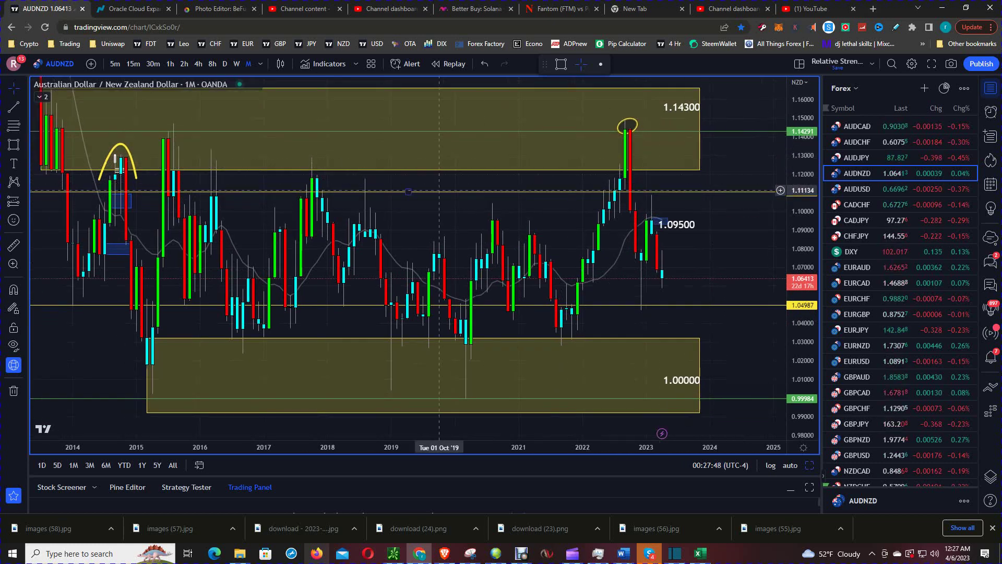
# Review the monthly range between the 1.14300 and 1.00000 zones and switch to the maximized weekly chart.
pyautogui.moveTo(445, 191); pyautogui.dragTo(446, 177)
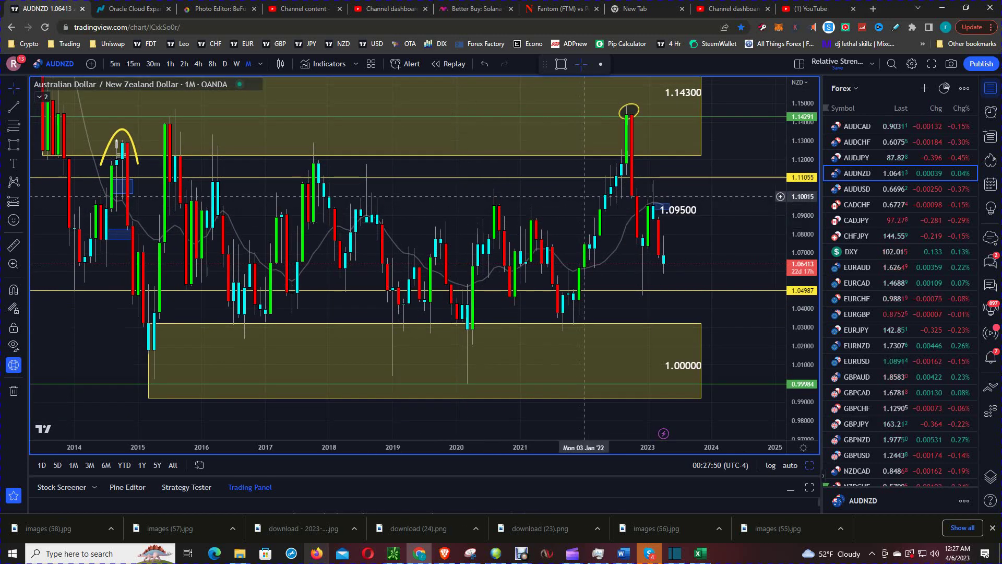
pyautogui.moveTo(584, 197); pyautogui.dragTo(579, 210)
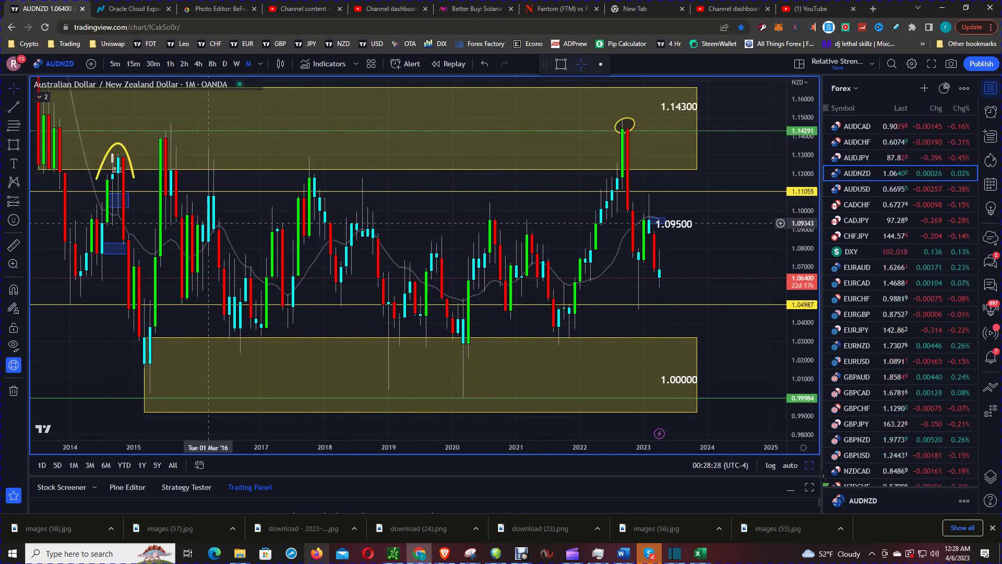
pyautogui.moveTo(723, 244); pyautogui.dragTo(688, 243)
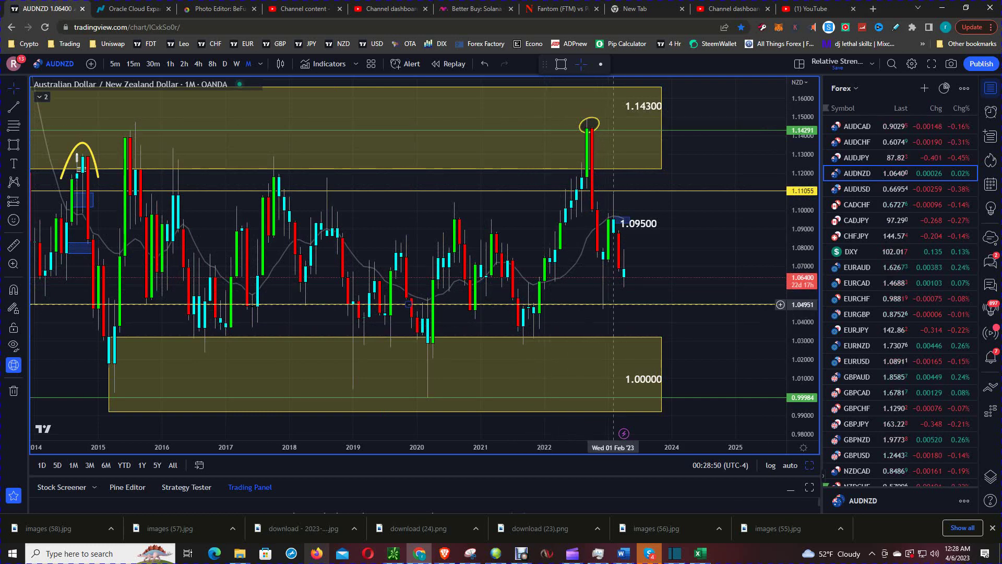
pyautogui.moveTo(614, 318); pyautogui.dragTo(621, 323)
pyautogui.moveTo(706, 335); pyautogui.dragTo(716, 341)
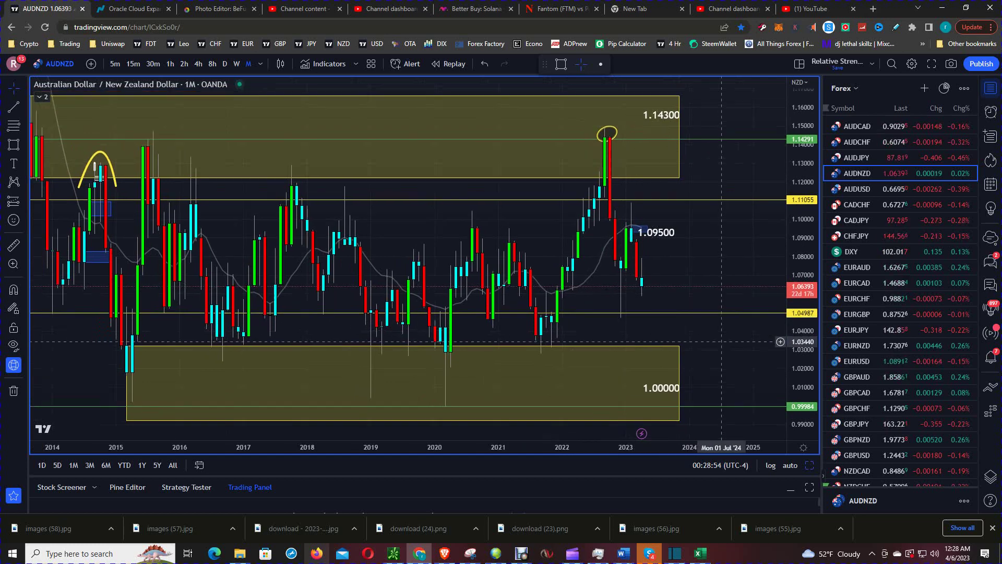
pyautogui.click(810, 465)
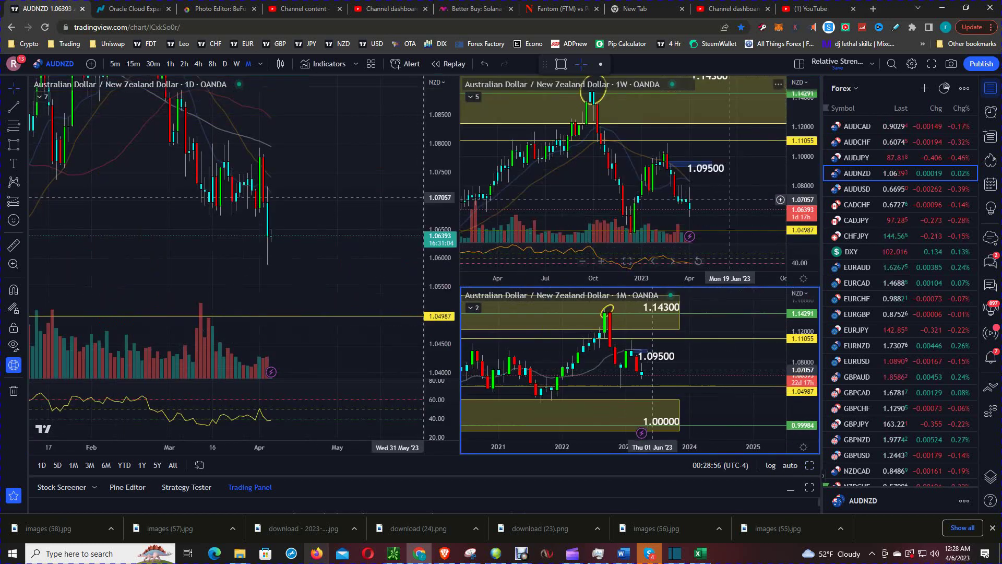
pyautogui.click(731, 198)
pyautogui.hotkey('alt', 'Return')
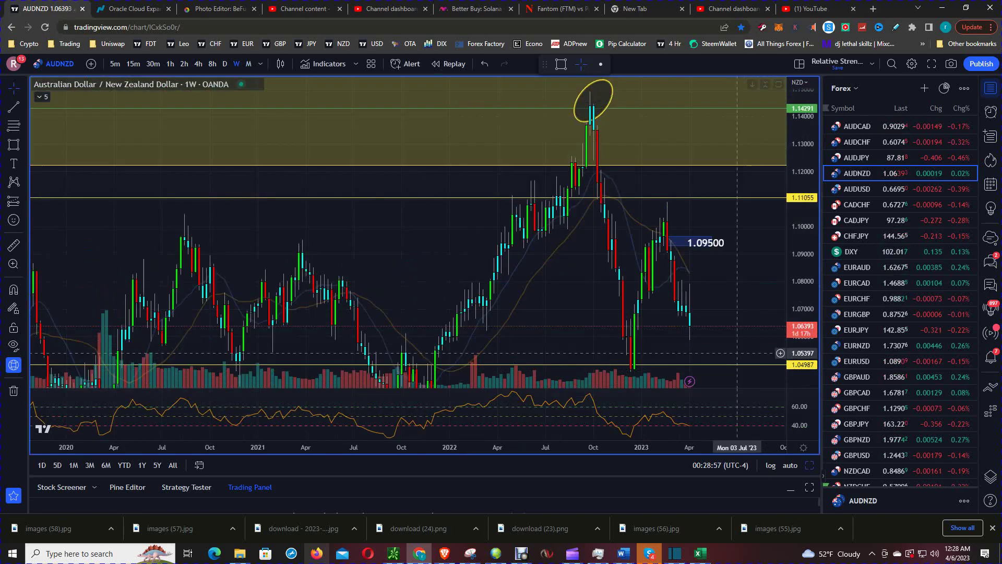
# Draw a rectangle on the weekly chart from about 1.08031 to 1.07187, spanning 27 Feb to 24 Apr 2023, with a white border and grey fill.
pyautogui.scroll(3, 671, 282)
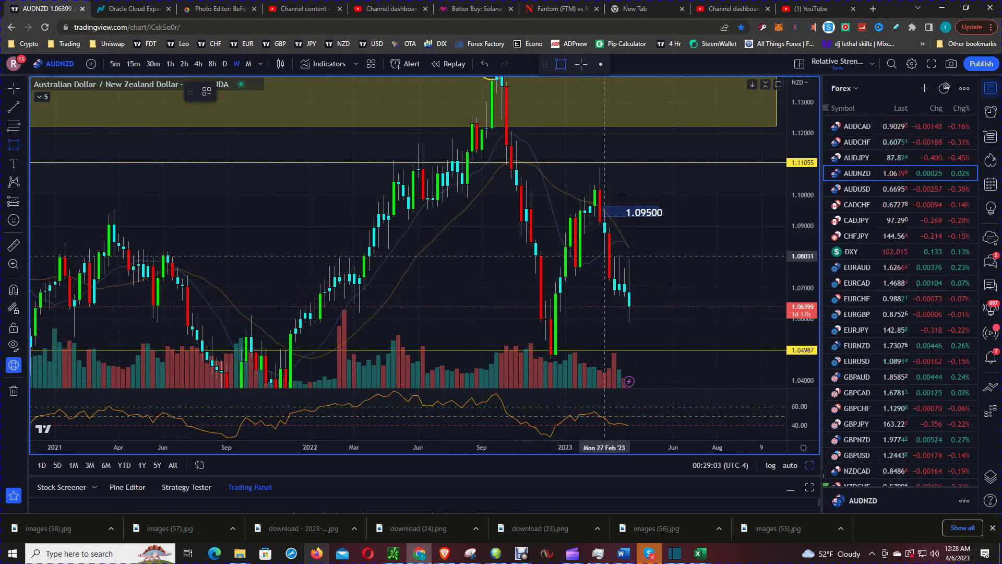
pyautogui.moveTo(605, 256); pyautogui.dragTo(644, 282)
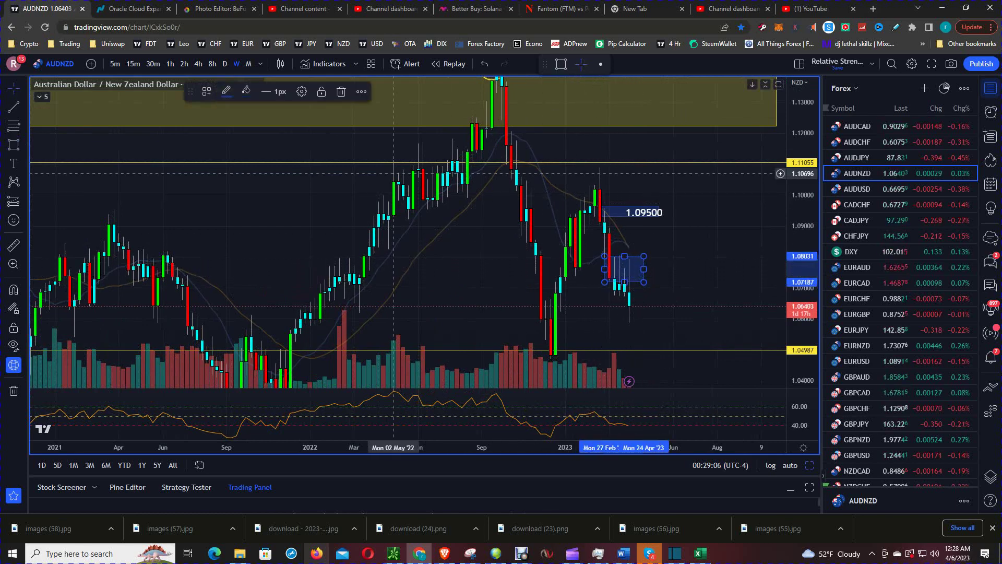
pyautogui.click(226, 91)
pyautogui.click(227, 115)
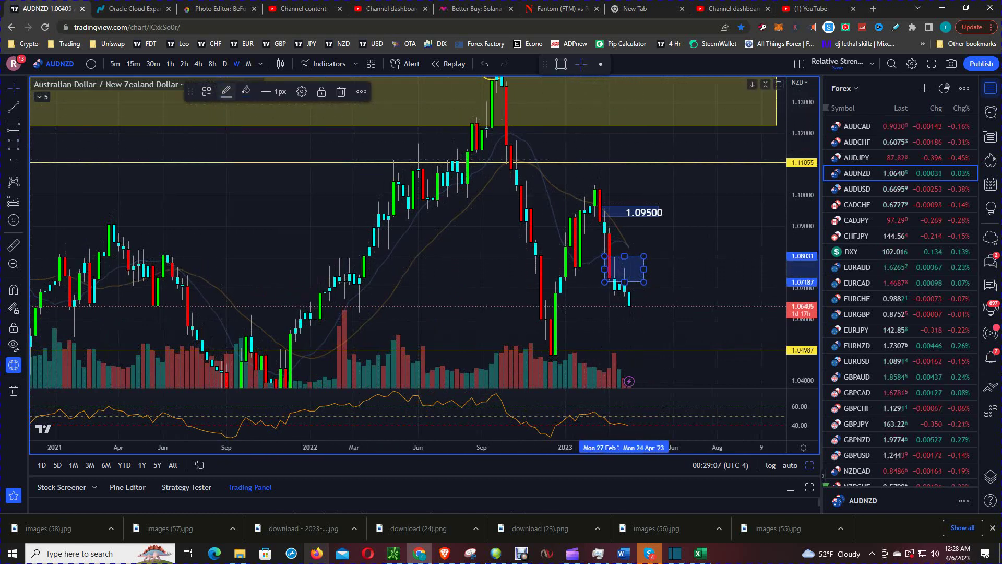
pyautogui.click(246, 91)
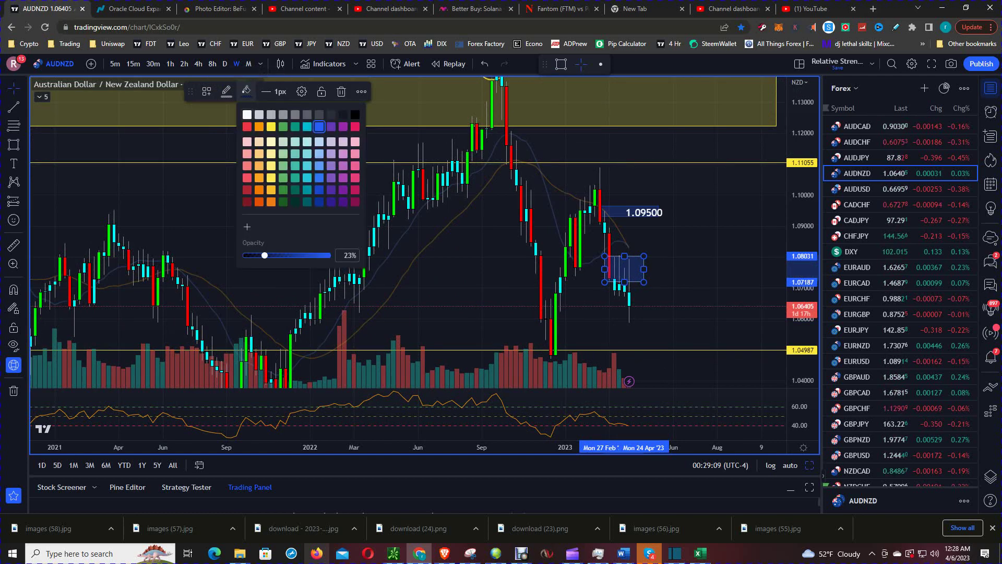
pyautogui.click(291, 112)
pyautogui.click(664, 270)
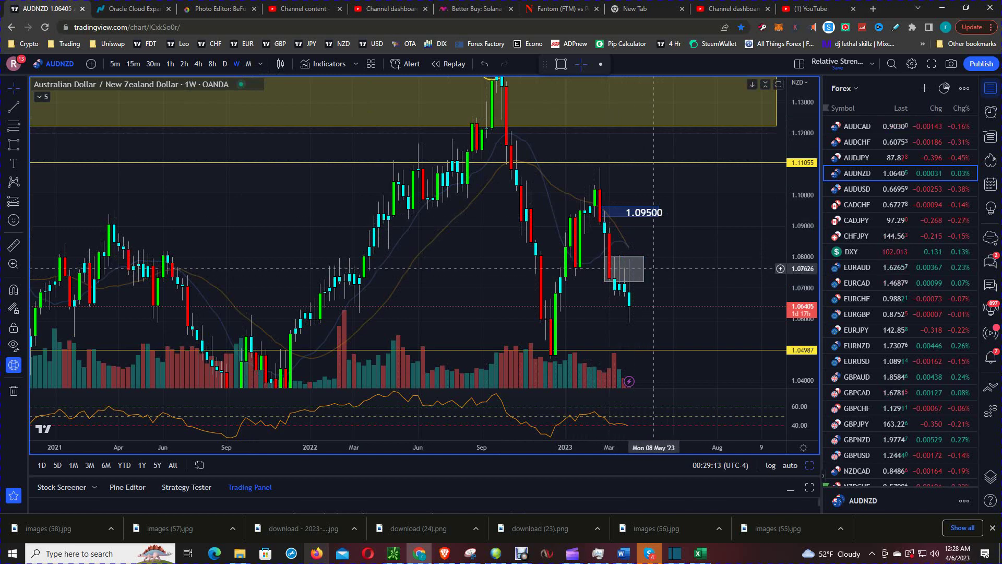
# Check the weekly chart down to the 1.00000 zone and switch to the maximized daily chart.
pyautogui.moveTo(673, 311); pyautogui.dragTo(710, 248)
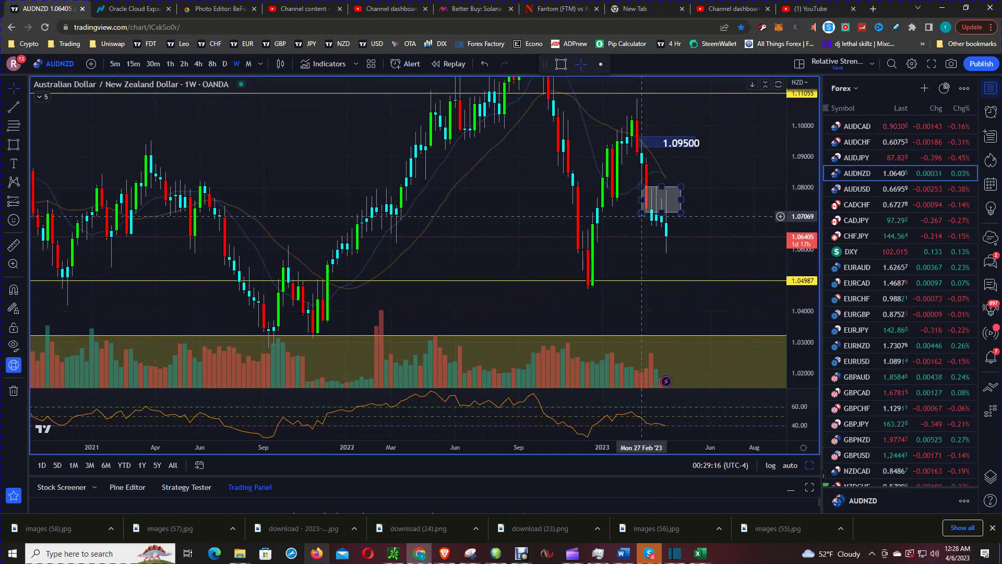
pyautogui.moveTo(625, 238); pyautogui.dragTo(643, 209)
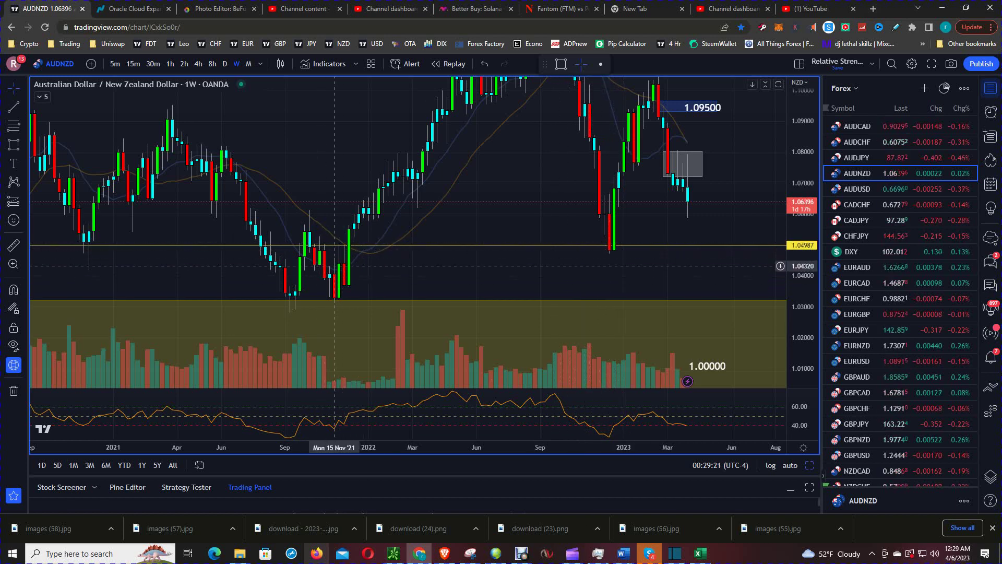
pyautogui.moveTo(379, 265); pyautogui.dragTo(399, 267)
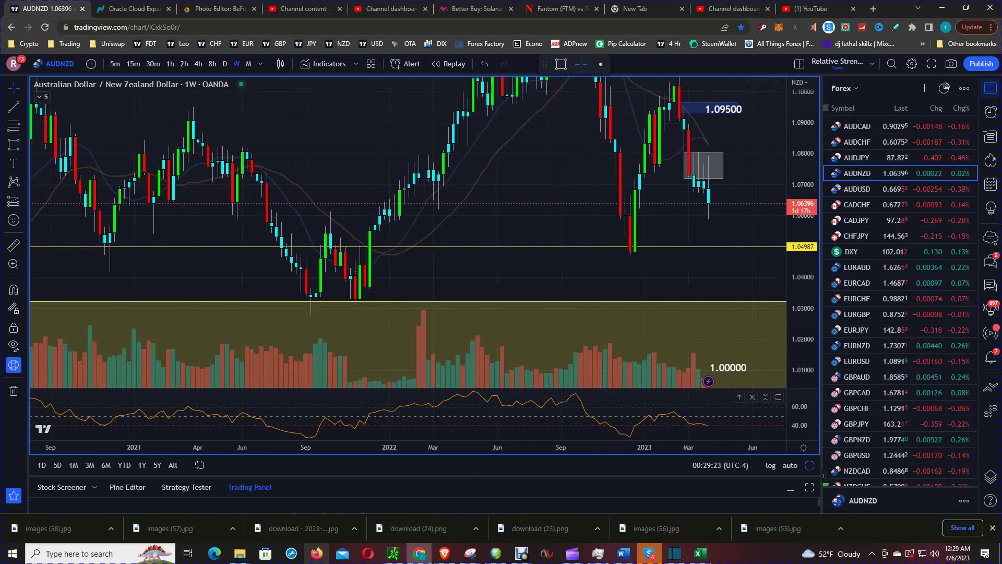
pyautogui.click(810, 465)
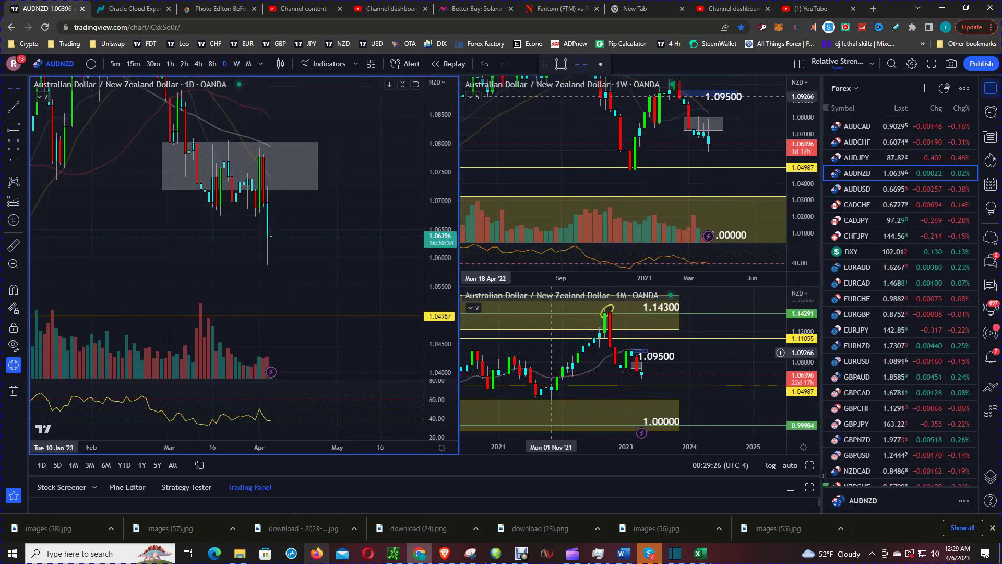
pyautogui.click(809, 465)
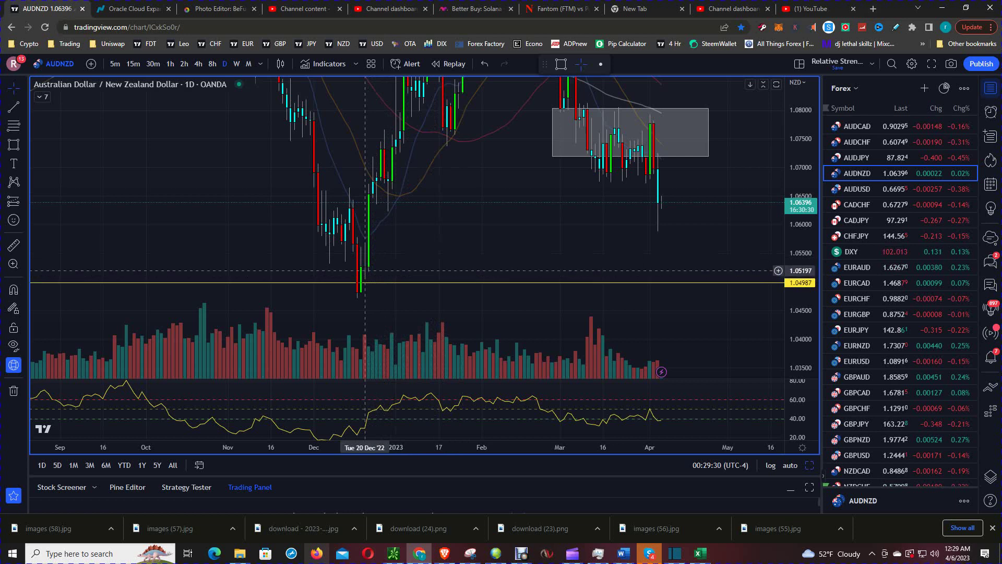
# Examine the daily price history around the 1.04987 line and the upper edge of the 1.00000 zone, back to late 2021.
pyautogui.moveTo(424, 258); pyautogui.dragTo(508, 275)
pyautogui.scroll(-1, 499, 278)
pyautogui.scroll(2, 494, 279)
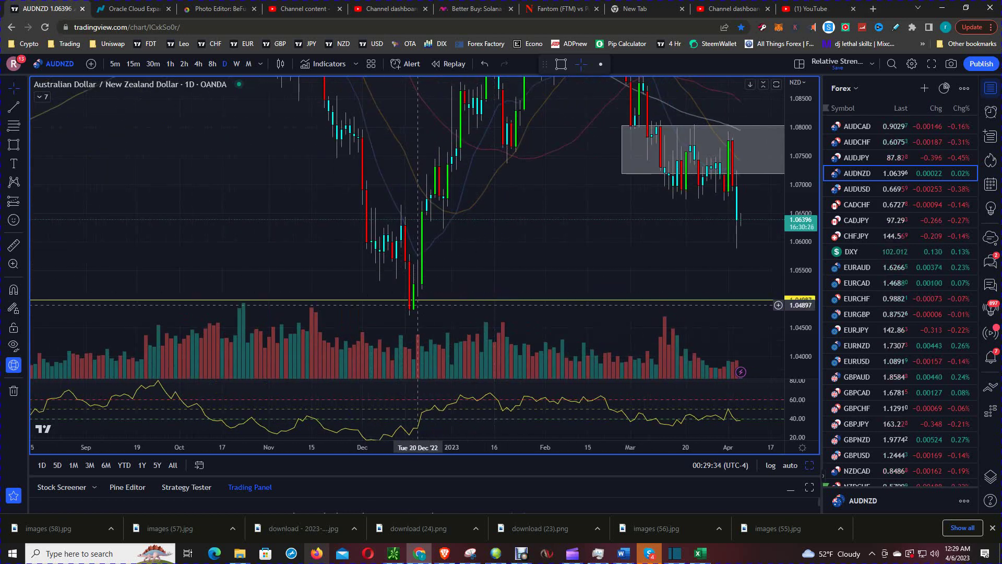
pyautogui.moveTo(457, 271); pyautogui.dragTo(661, 213)
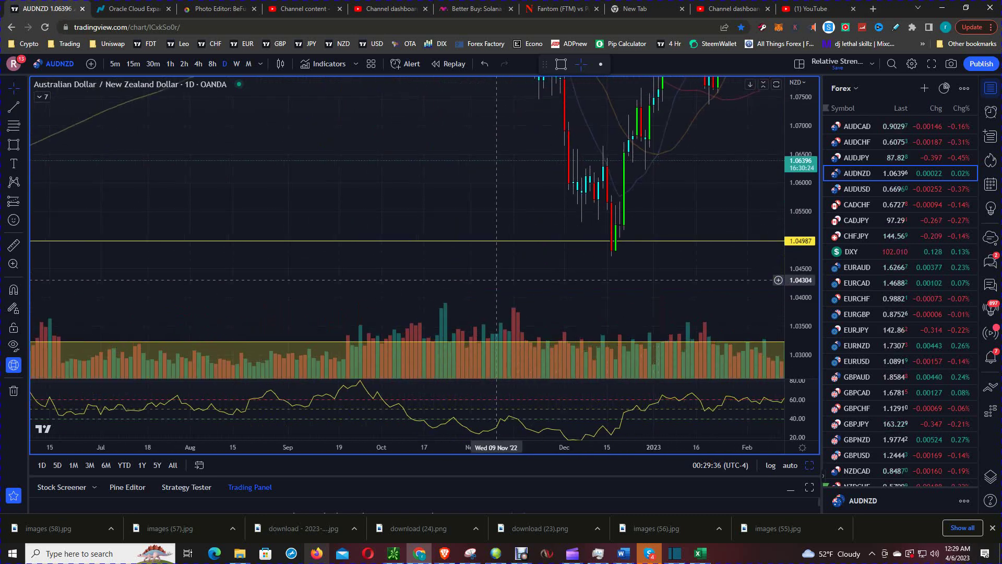
pyautogui.moveTo(486, 279); pyautogui.dragTo(631, 262)
pyautogui.moveTo(225, 271); pyautogui.dragTo(589, 248)
pyautogui.moveTo(379, 236); pyautogui.dragTo(669, 251)
pyautogui.moveTo(415, 256); pyautogui.dragTo(602, 262)
pyautogui.moveTo(507, 279); pyautogui.dragTo(566, 203)
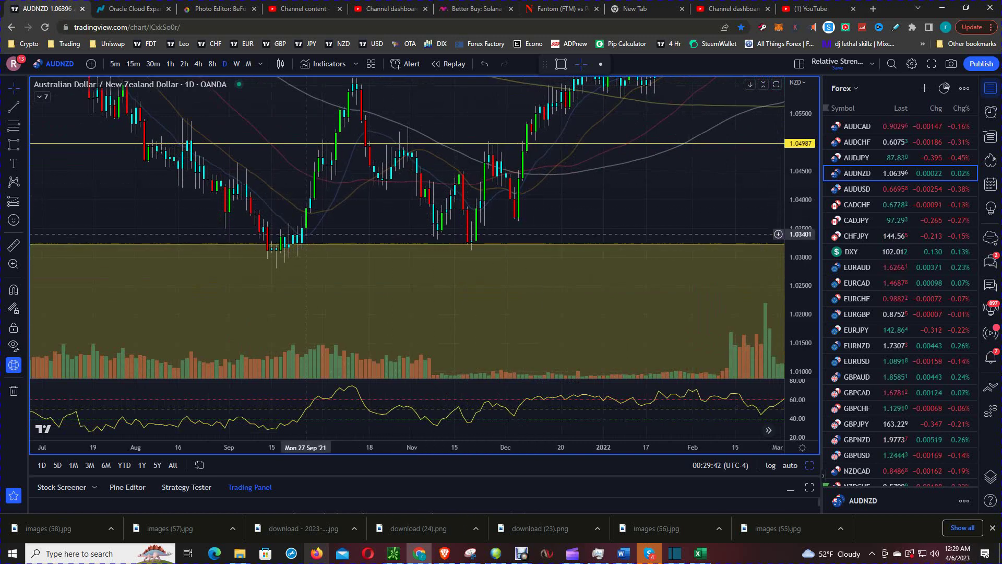
pyautogui.moveTo(647, 189); pyautogui.dragTo(280, 247)
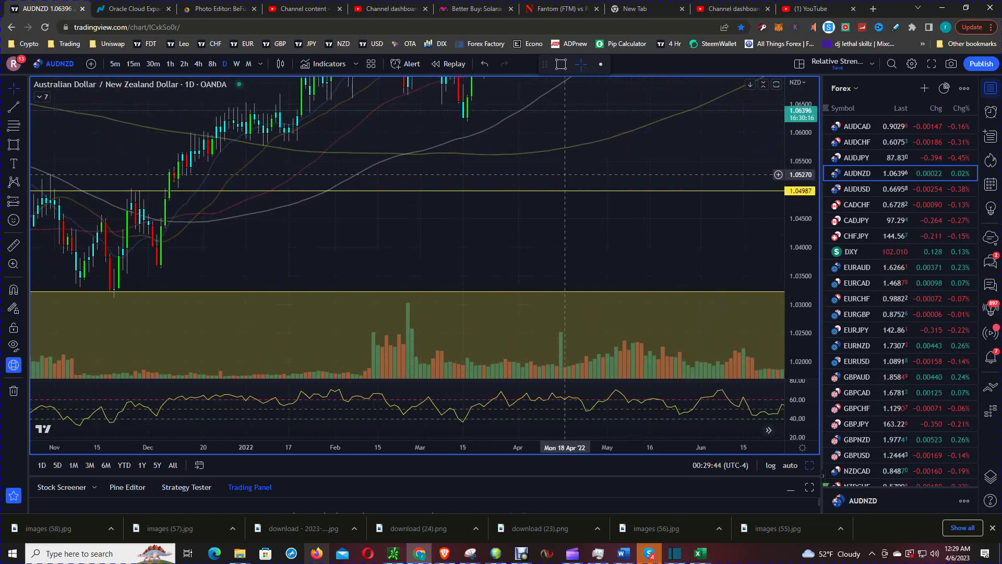
pyautogui.moveTo(549, 176); pyautogui.dragTo(119, 226)
pyautogui.moveTo(475, 198); pyautogui.dragTo(92, 186)
pyautogui.moveTo(572, 269); pyautogui.dragTo(489, 318)
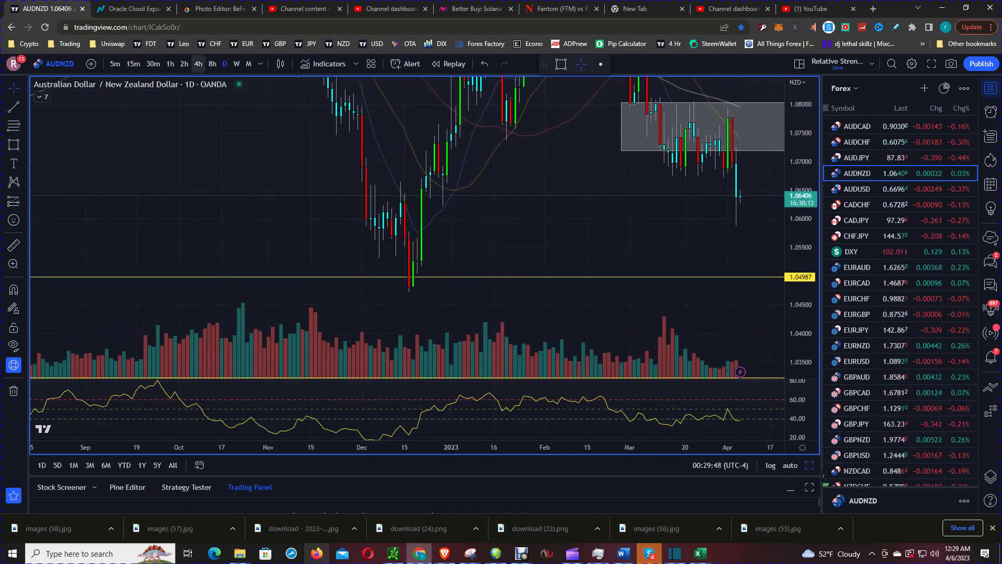
# Switch the chart to the 4-hour timeframe and examine the December 2022 lows around the 1.04987 line.
pyautogui.click(199, 64)
pyautogui.scroll(-3, 335, 232)
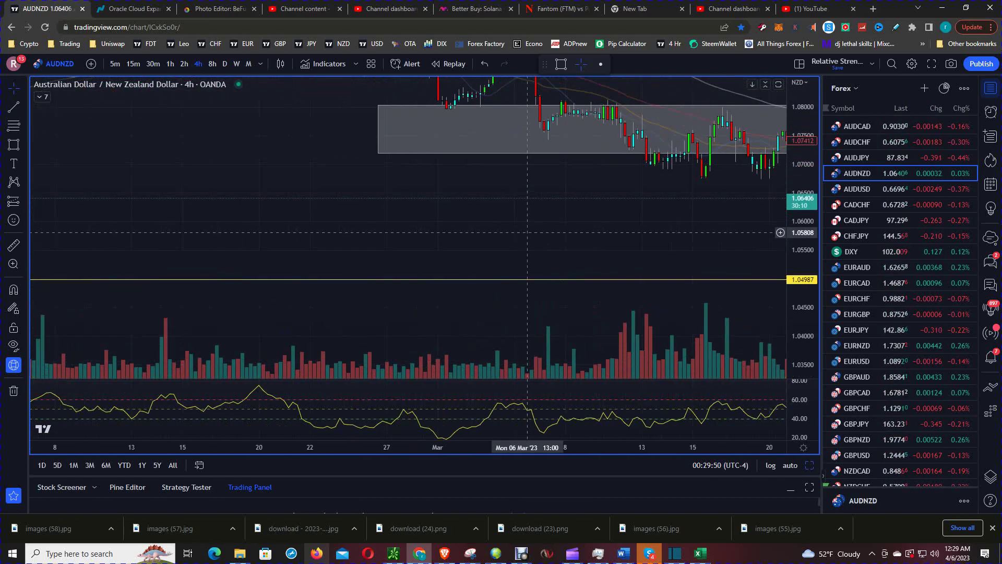
pyautogui.moveTo(528, 232); pyautogui.dragTo(99, 157)
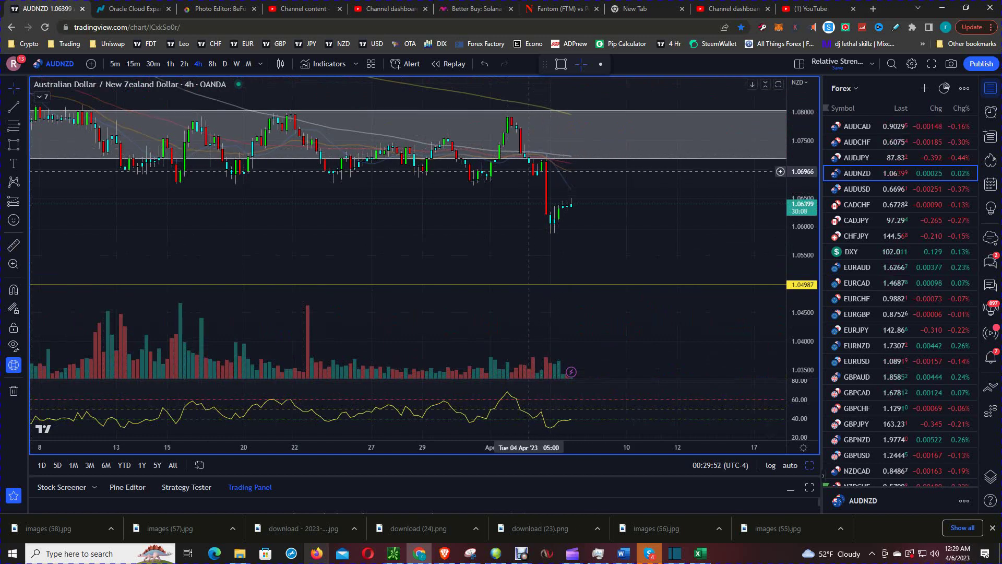
pyautogui.moveTo(270, 268); pyautogui.dragTo(530, 241)
pyautogui.moveTo(145, 256); pyautogui.dragTo(543, 242)
pyautogui.scroll(-8, 366, 262)
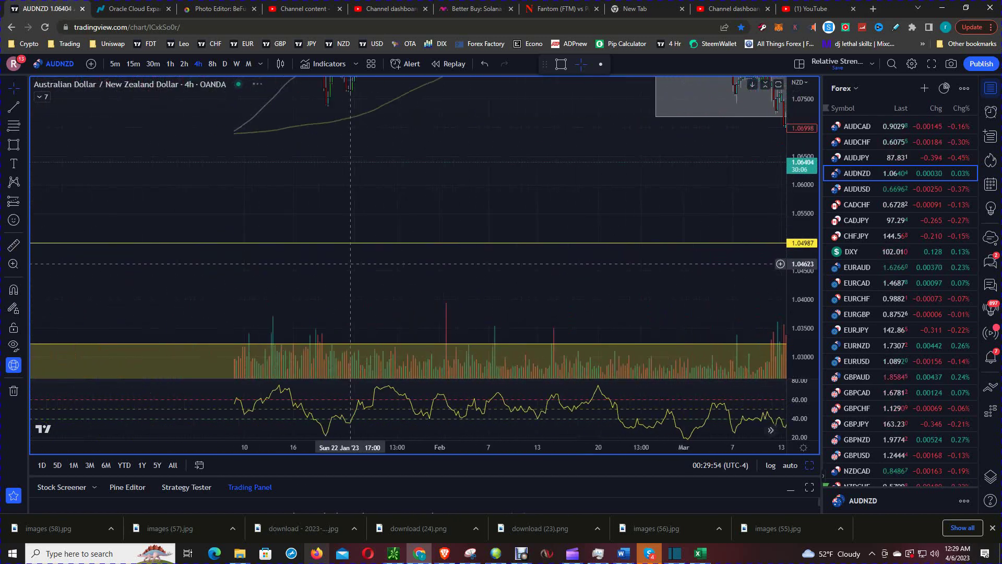
pyautogui.moveTo(303, 212); pyautogui.dragTo(638, 208)
pyautogui.scroll(6, 449, 242)
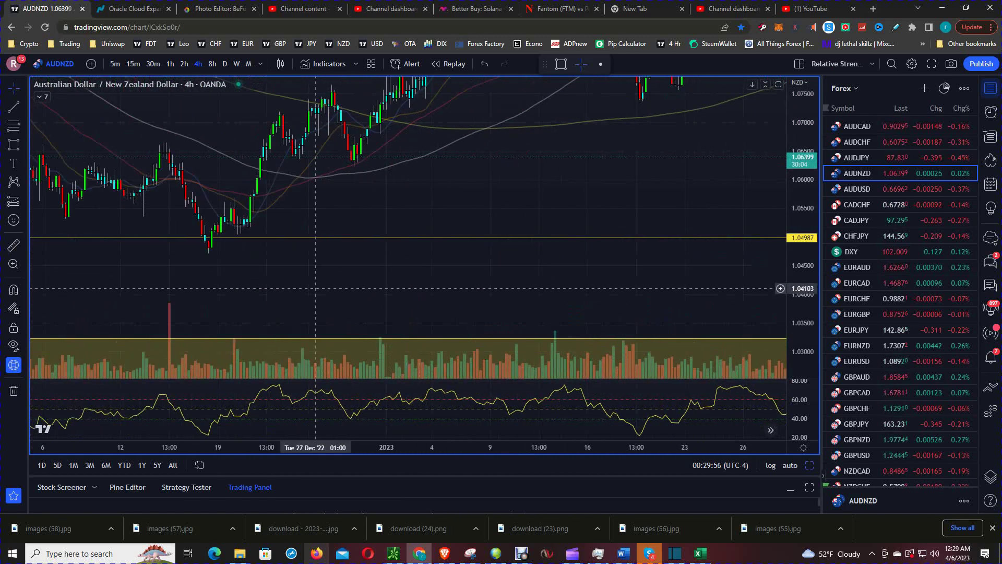
pyautogui.moveTo(327, 293); pyautogui.dragTo(514, 316)
pyautogui.moveTo(452, 314); pyautogui.dragTo(433, 291)
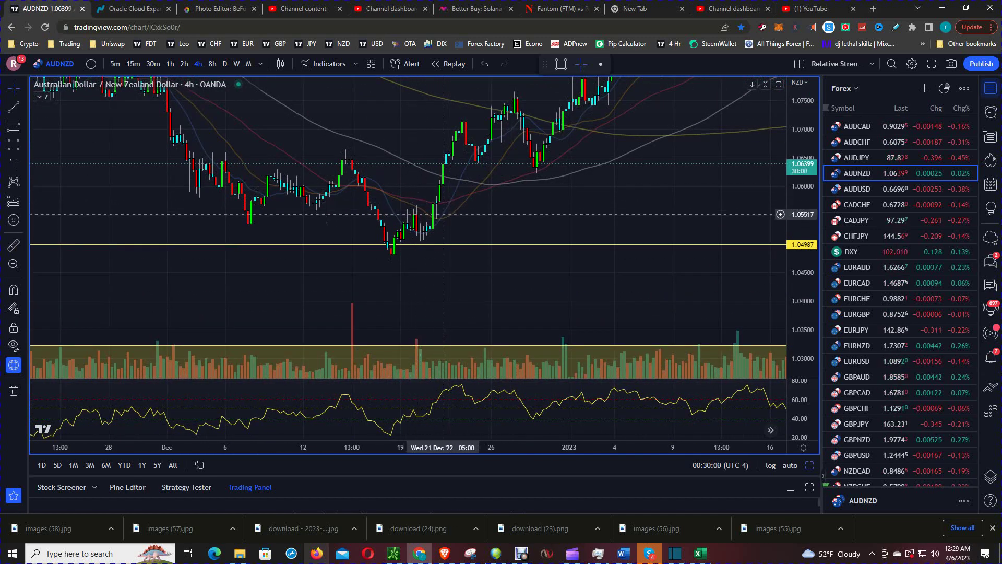
# Examine the 4-hour price action of November and December 2021 between the 1.04987 line and the lower yellow zone.
pyautogui.moveTo(547, 219); pyautogui.dragTo(605, 225)
pyautogui.scroll(-8, 292, 261)
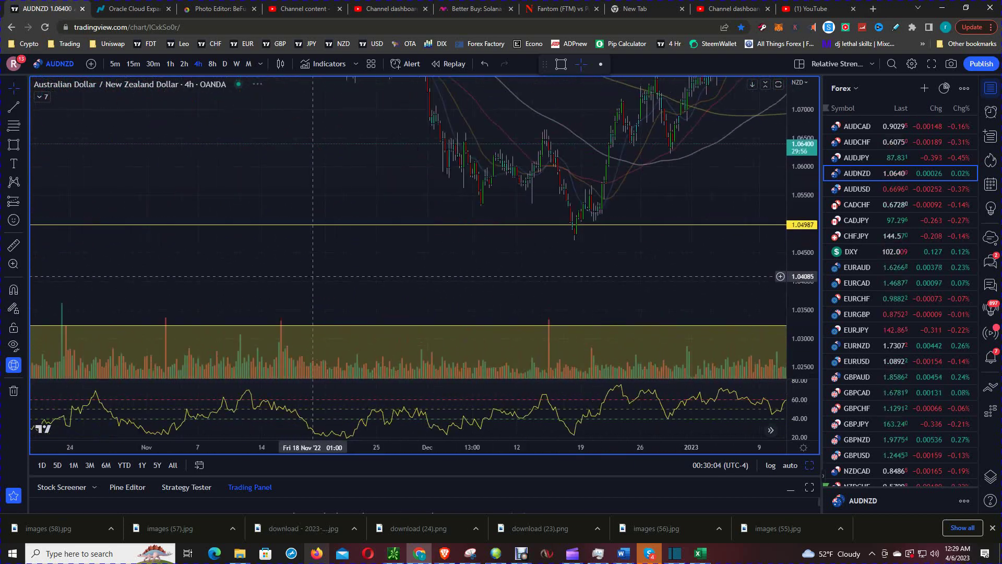
pyautogui.scroll(-3, 256, 272)
pyautogui.moveTo(250, 270); pyautogui.dragTo(666, 272)
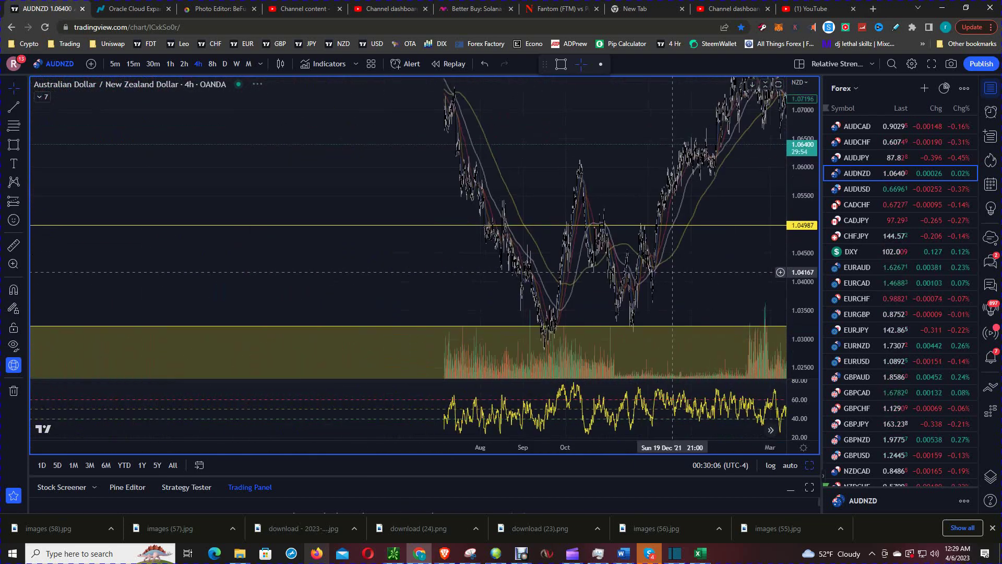
pyautogui.scroll(8, 517, 282)
pyautogui.scroll(3, 500, 293)
pyautogui.moveTo(254, 289); pyautogui.dragTo(743, 254)
pyautogui.moveTo(802, 281); pyautogui.dragTo(802, 108)
pyautogui.scroll(4, 644, 262)
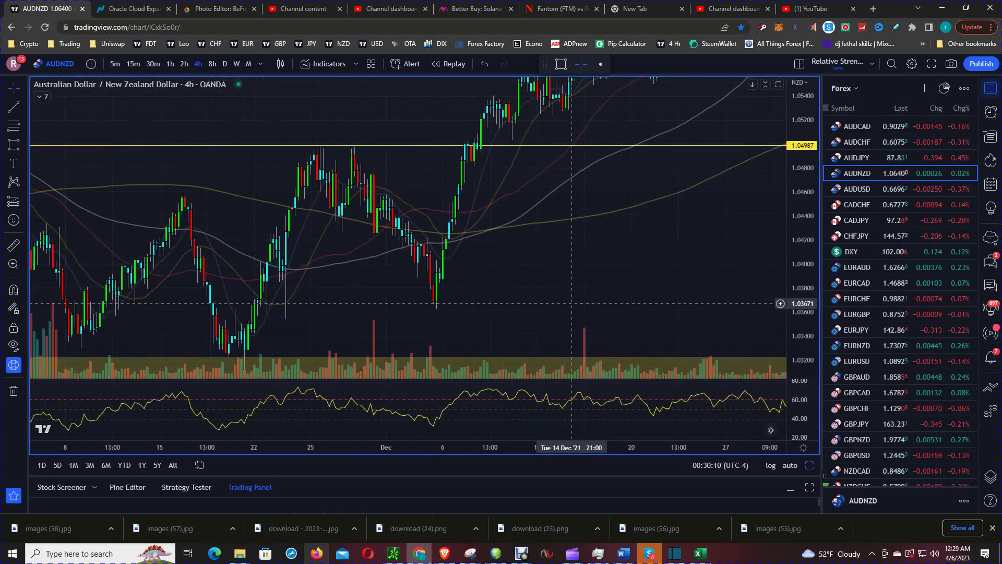
pyautogui.moveTo(544, 298); pyautogui.dragTo(544, 219)
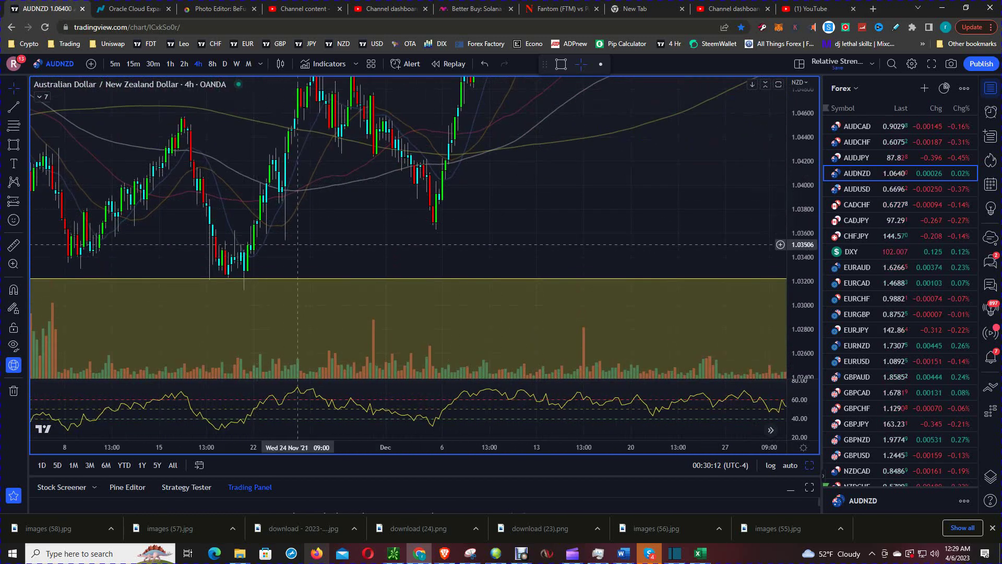
pyautogui.moveTo(567, 182); pyautogui.dragTo(520, 232)
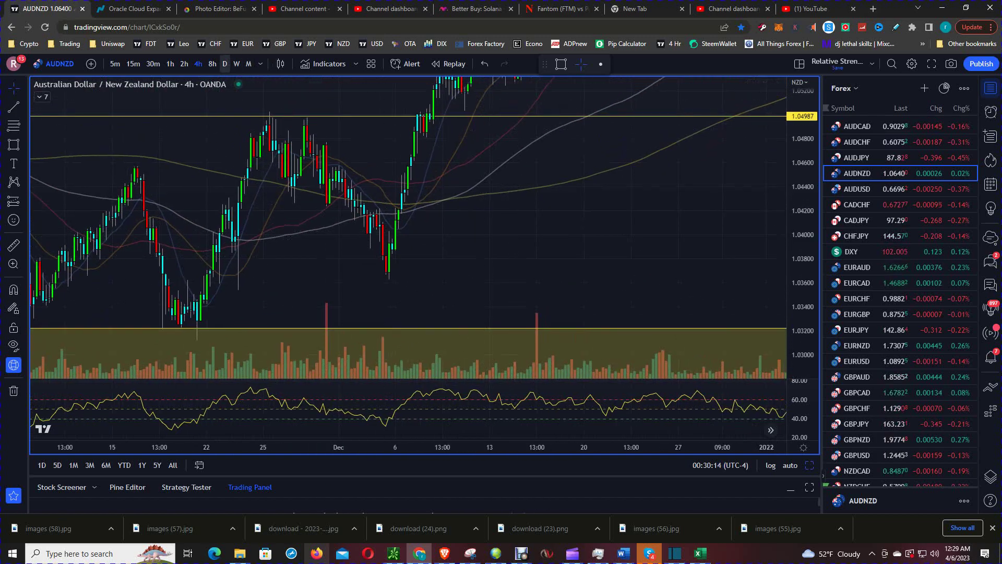
# Return the chart to the daily timeframe and bring the December 2022 low at the 1.04987 line into view.
pyautogui.click(225, 64)
pyautogui.moveTo(689, 238); pyautogui.dragTo(464, 243)
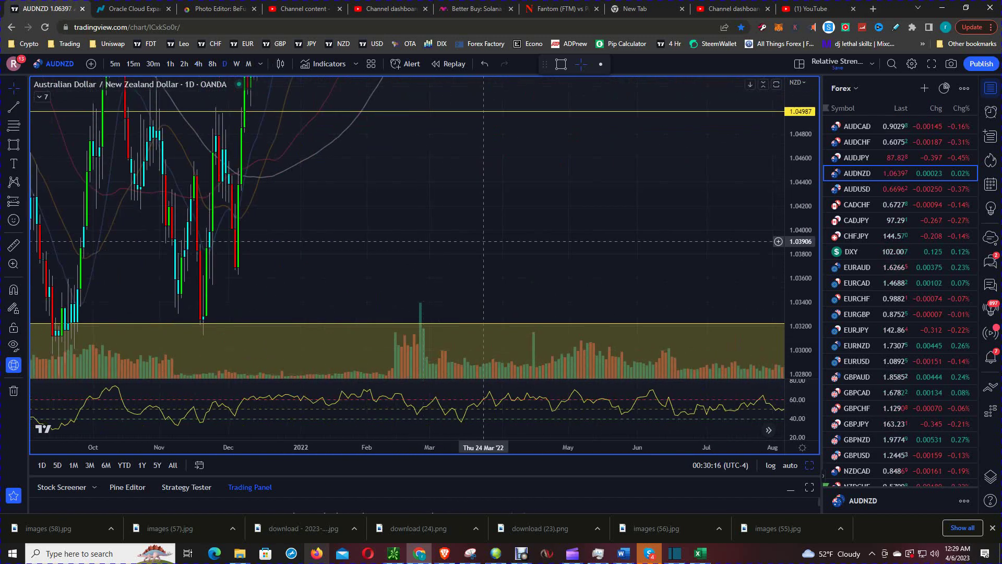
pyautogui.moveTo(598, 196); pyautogui.dragTo(374, 297)
pyautogui.moveTo(594, 156); pyautogui.dragTo(397, 230)
pyautogui.moveTo(521, 211); pyautogui.dragTo(368, 164)
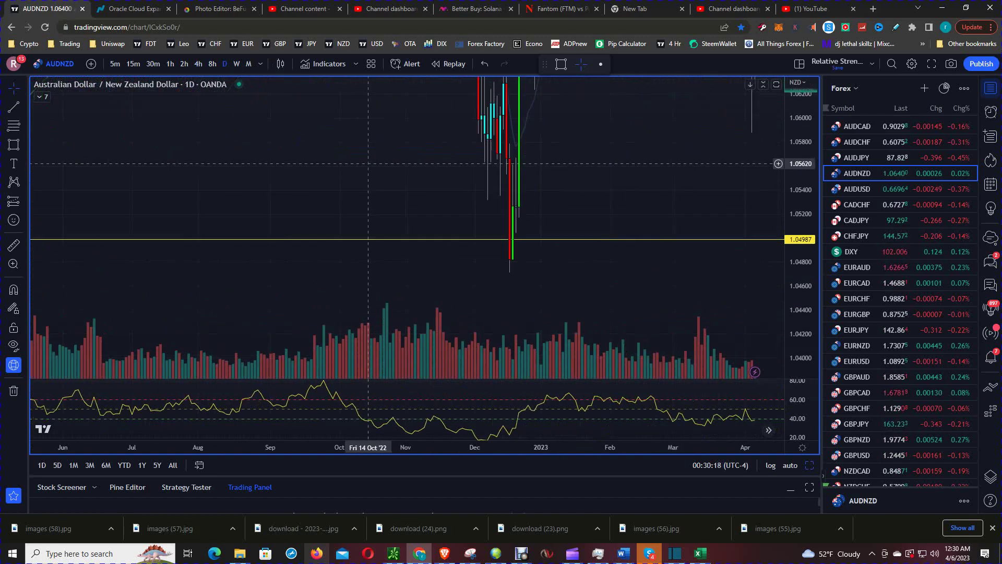
# Place a horizontal line at about 1.05484 on the daily chart, between the latest candle and the yellow 1.04987 line.
pyautogui.hscroll(8, 368, 163)
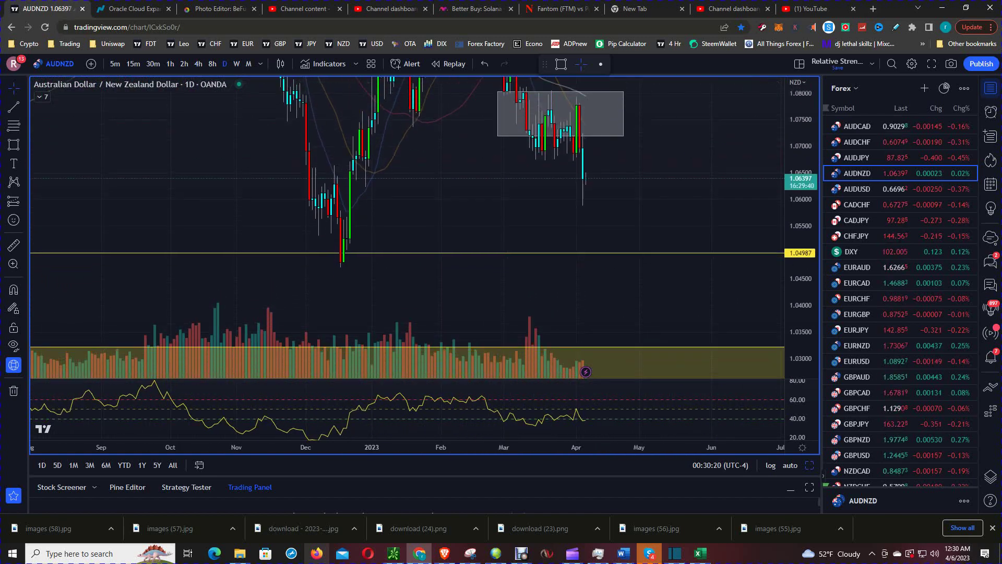
pyautogui.moveTo(801, 209); pyautogui.dragTo(801, 232)
pyautogui.moveTo(637, 211); pyautogui.dragTo(657, 219)
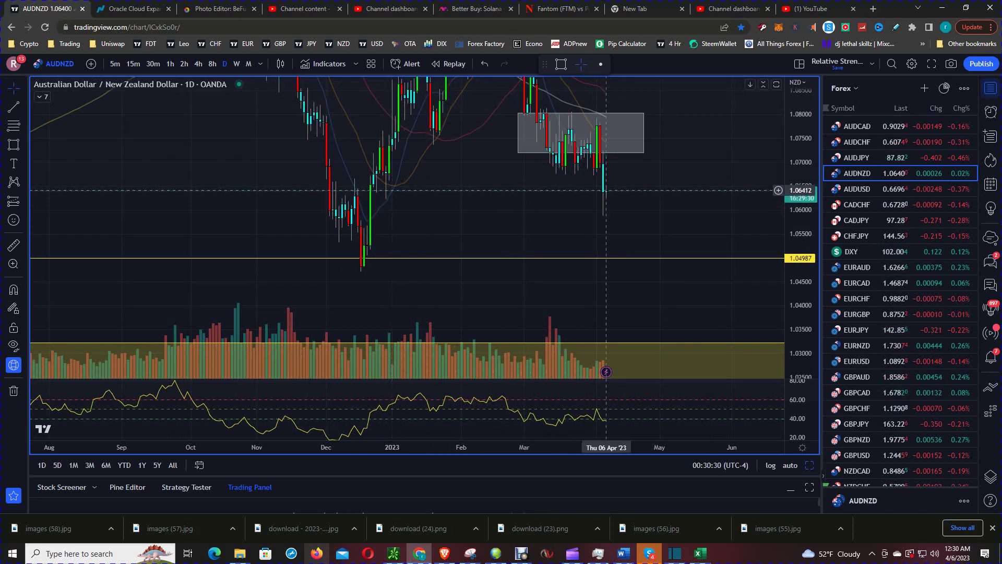
pyautogui.moveTo(419, 234); pyautogui.dragTo(423, 216)
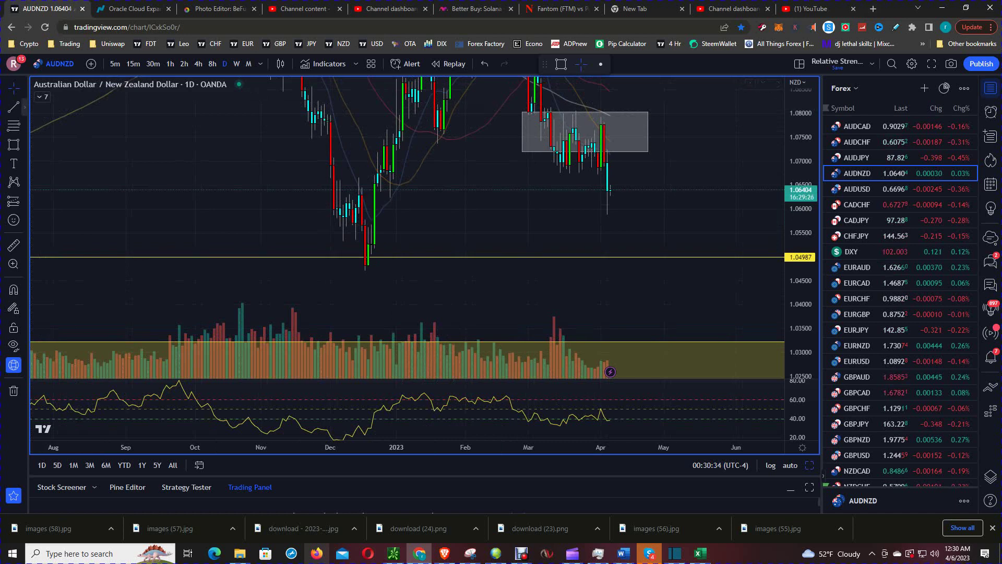
pyautogui.click(24, 107)
pyautogui.click(75, 233)
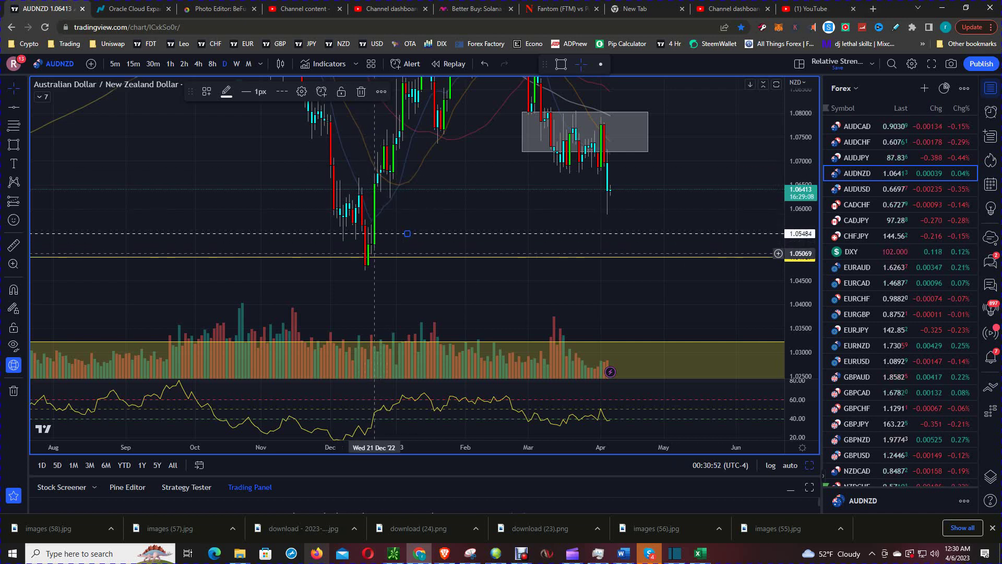
# Switch to the 4-hour timeframe and draw a rectangle from about 1.07352 to 1.06882, spanning 4 to 20 April 2023.
pyautogui.moveTo(456, 225); pyautogui.dragTo(444, 239)
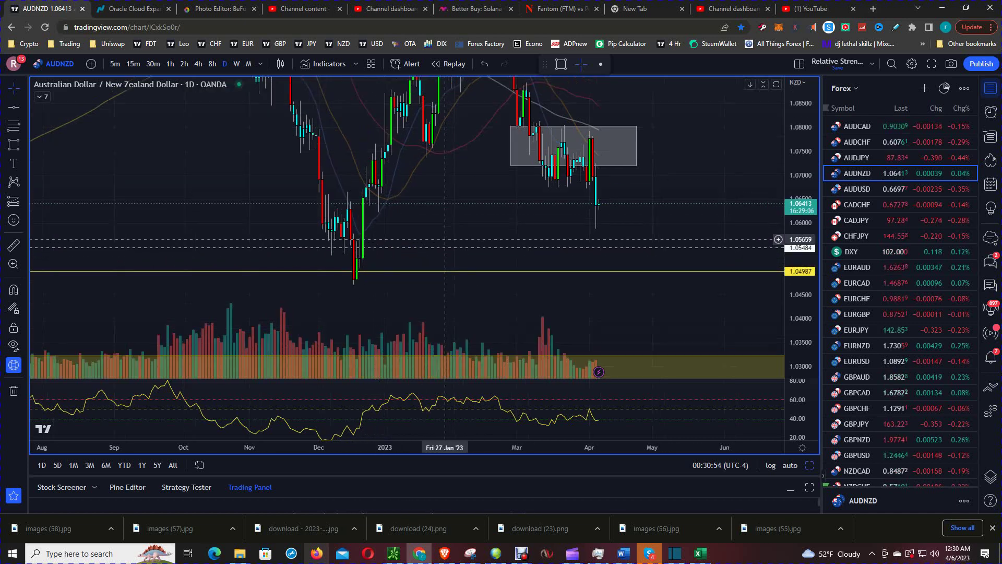
pyautogui.moveTo(682, 188); pyautogui.dragTo(705, 205)
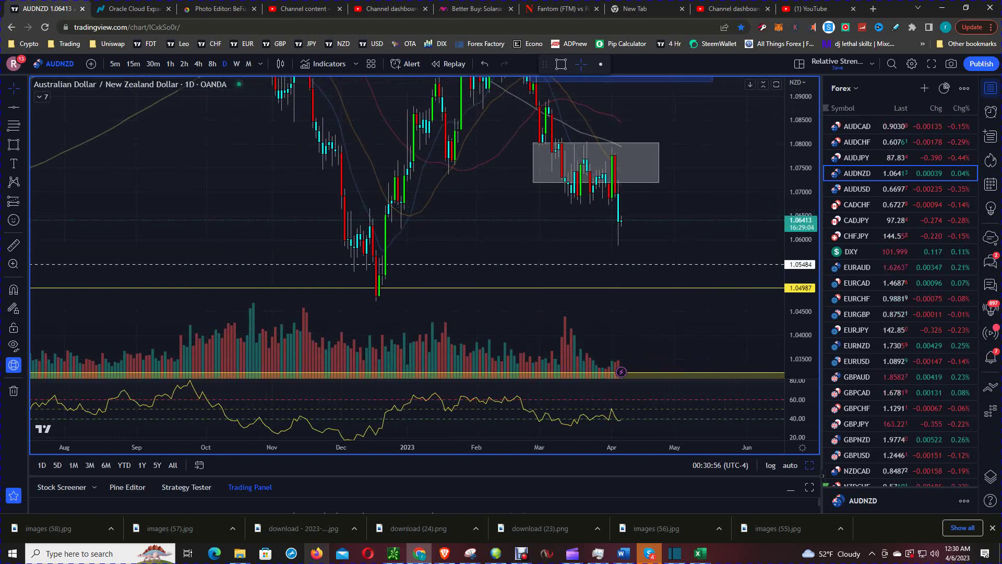
pyautogui.click(199, 64)
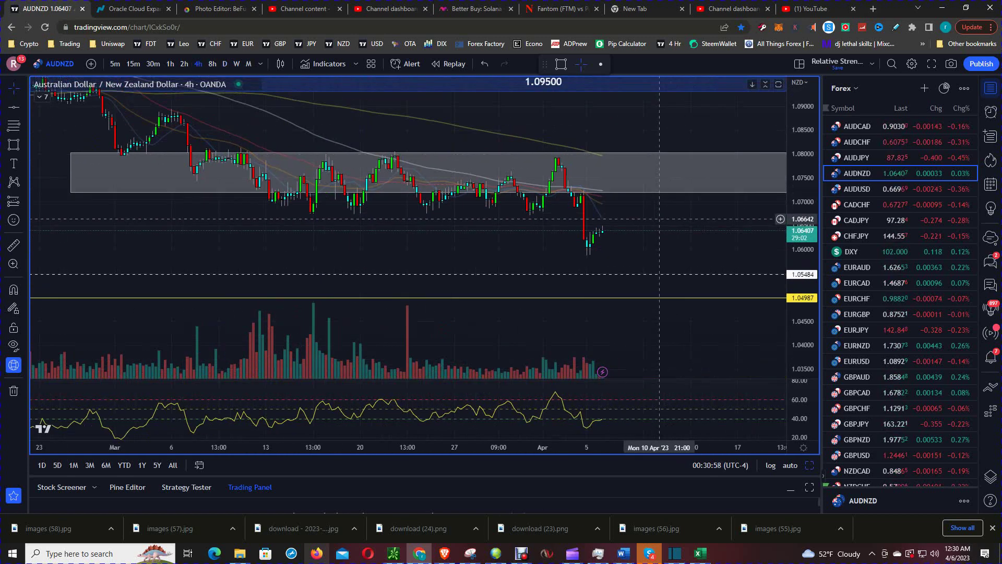
pyautogui.moveTo(601, 232); pyautogui.dragTo(602, 216)
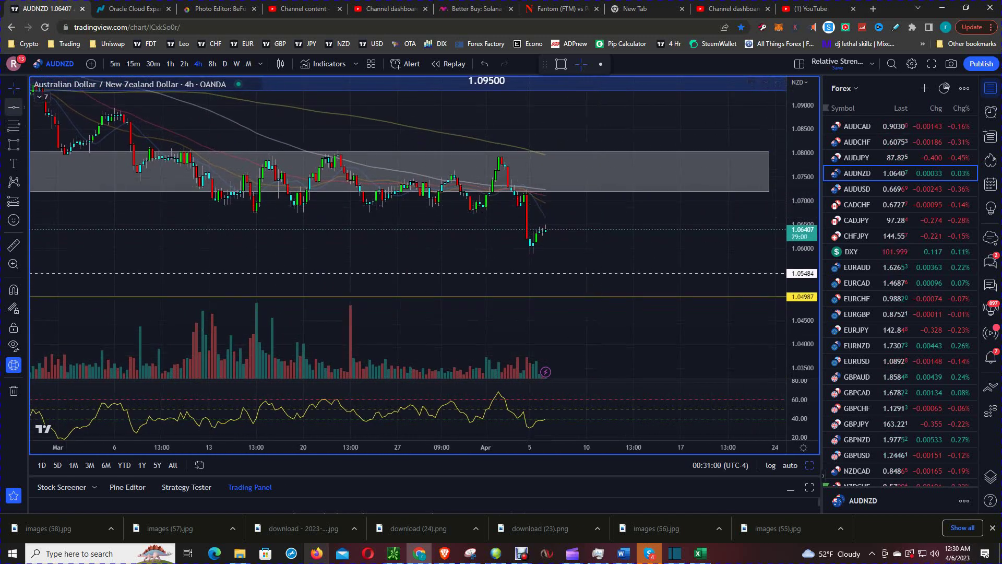
pyautogui.click(13, 145)
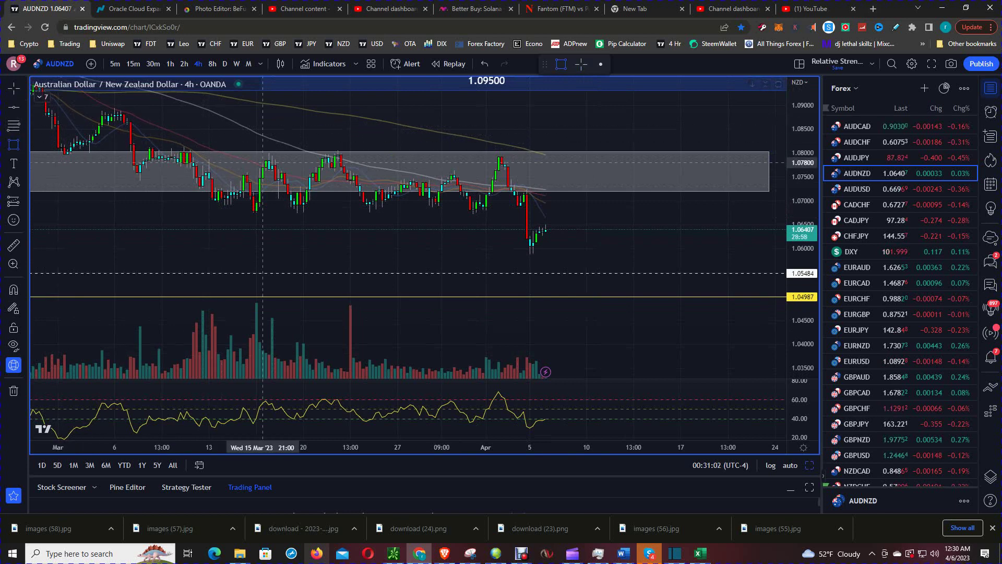
pyautogui.moveTo(511, 184)
pyautogui.mouseDown()
pyautogui.moveTo(681, 209)
pyautogui.moveTo(753, 207)
pyautogui.mouseUp()
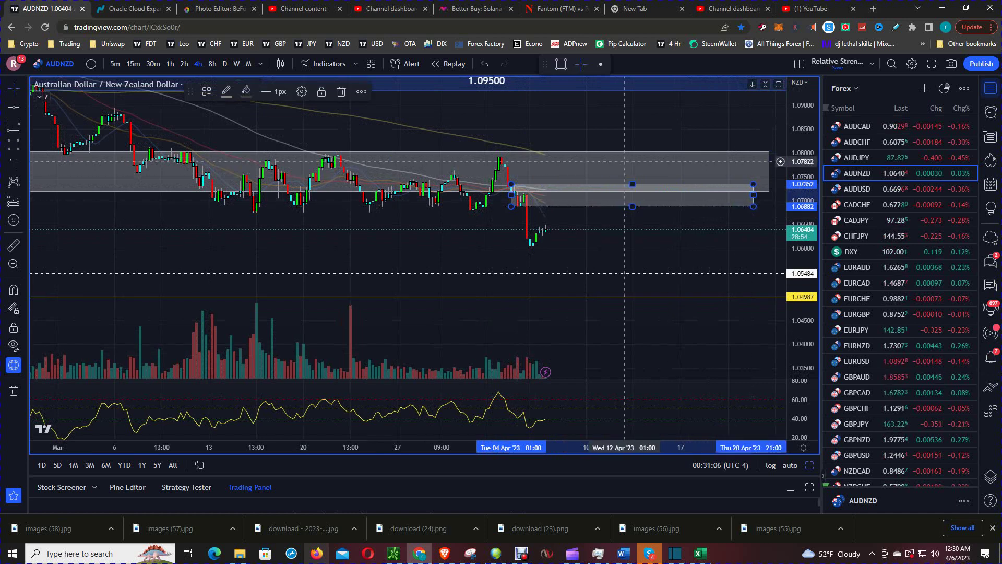
# Set the new rectangle's border and fill colour to teal.
pyautogui.click(226, 92)
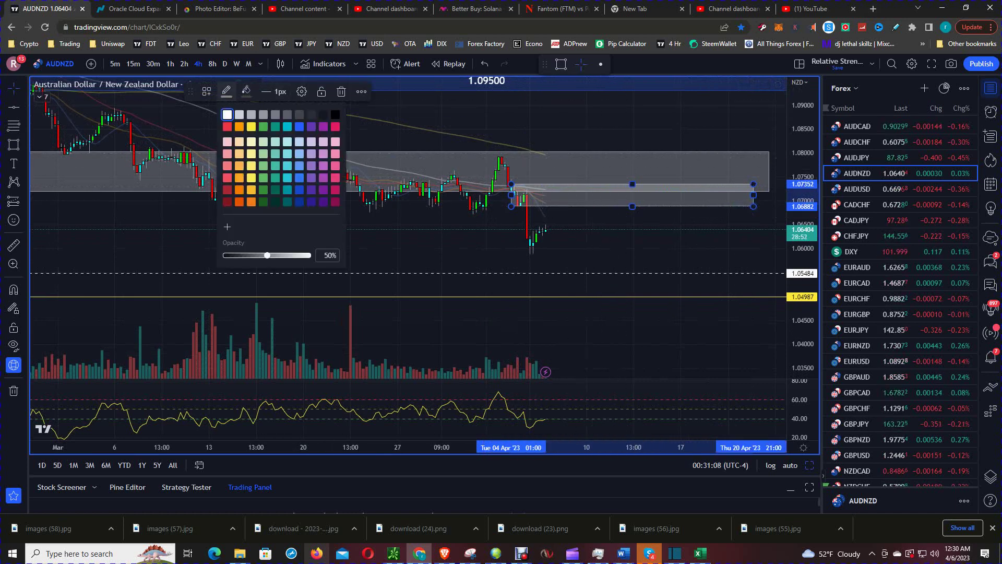
pyautogui.click(246, 91)
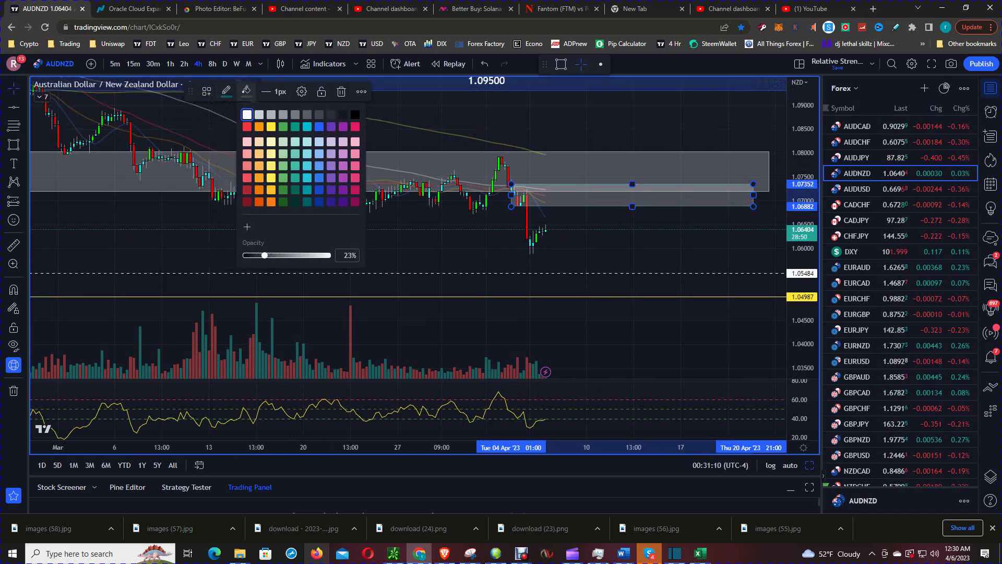
pyautogui.click(295, 126)
pyautogui.click(462, 118)
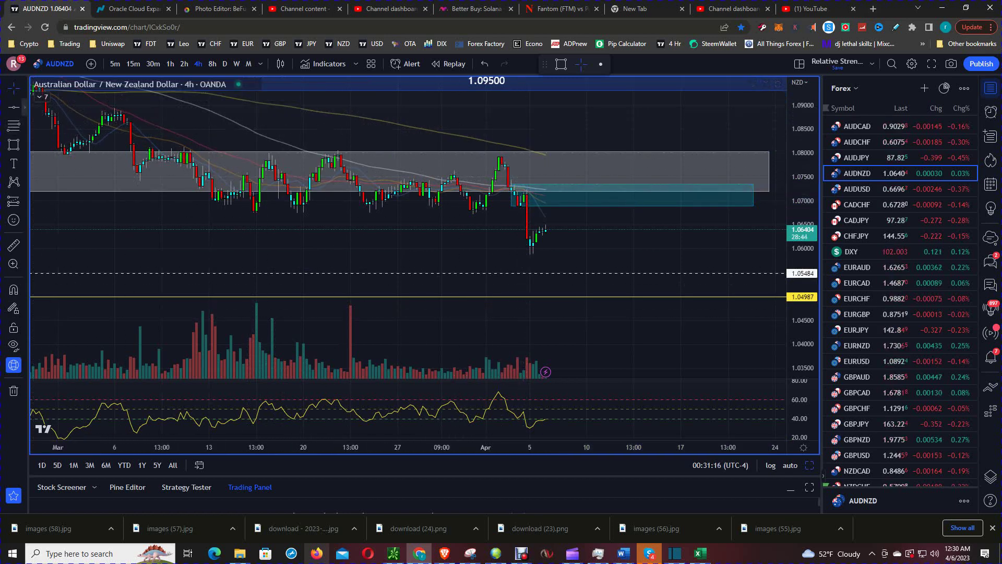
# Draw projection arrows from about 1.0626 up into the teal zone and from about 1.0692 down to about 1.0555, separating their ends slightly.
pyautogui.click(24, 107)
pyautogui.click(94, 129)
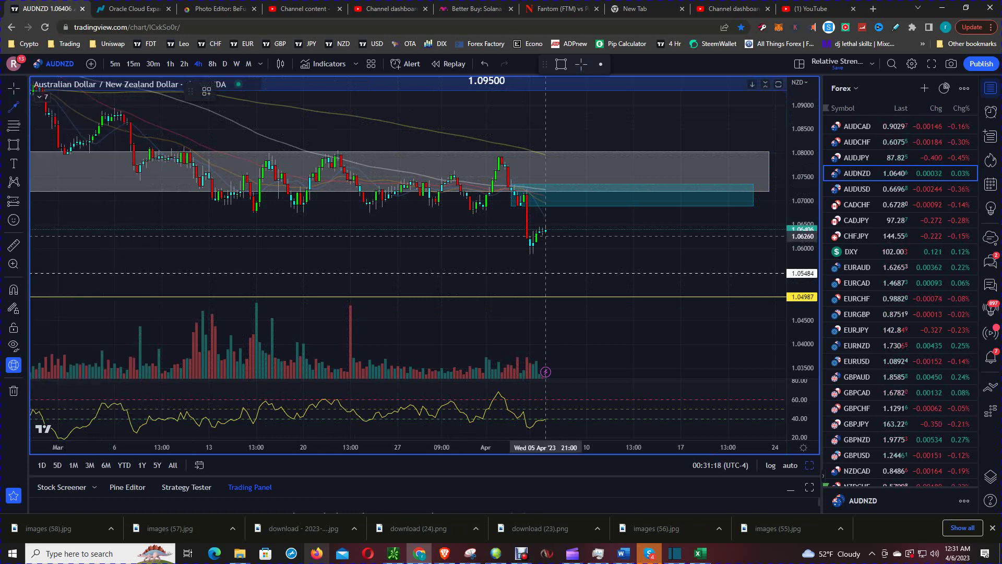
pyautogui.click(546, 236)
pyautogui.click(571, 200)
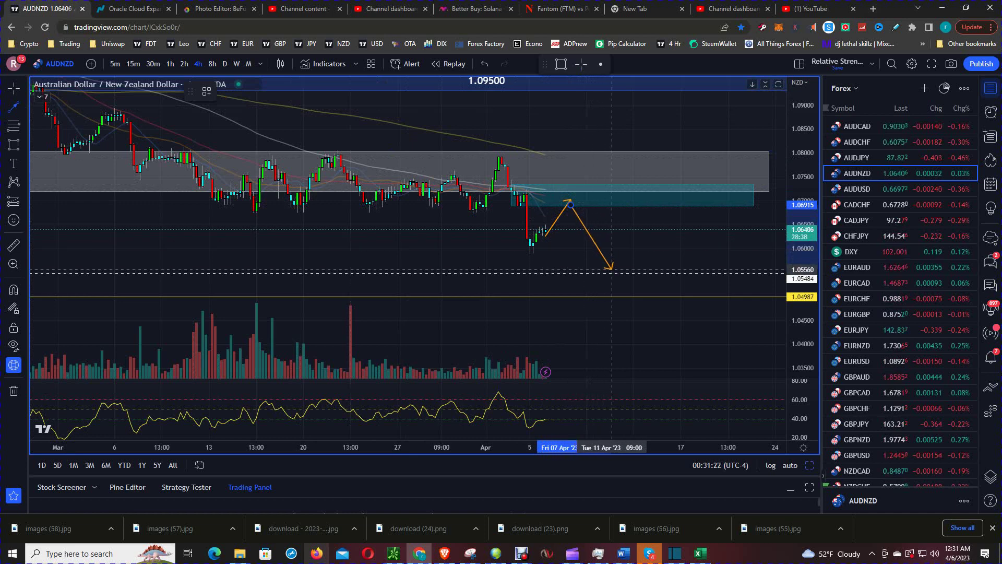
pyautogui.click(612, 270)
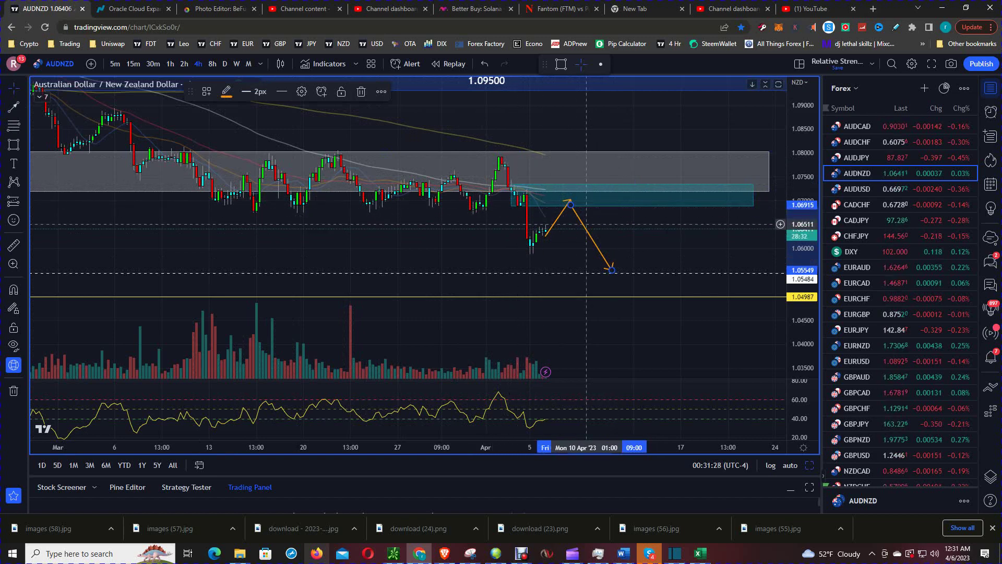
pyautogui.moveTo(571, 204); pyautogui.dragTo(576, 204)
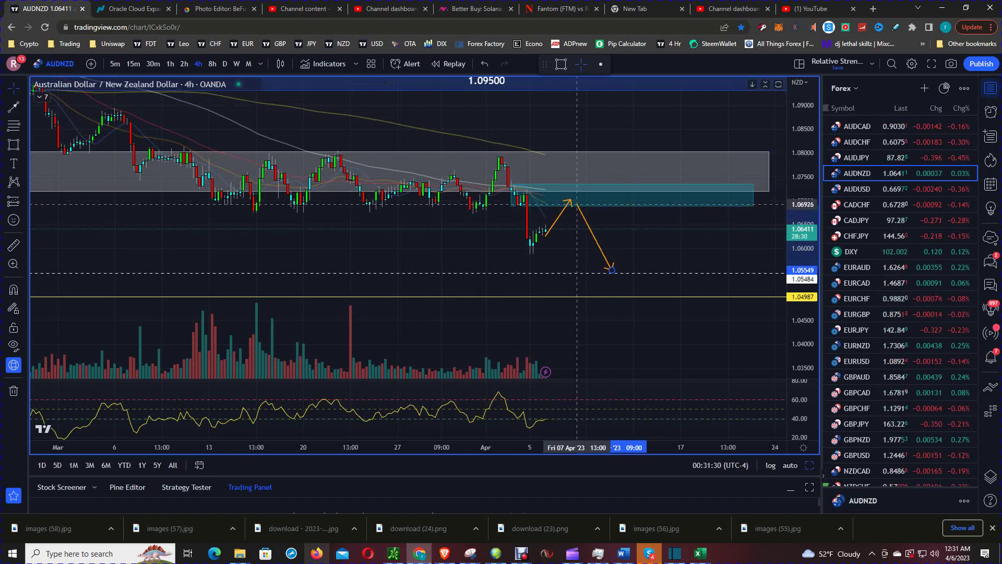
pyautogui.click(599, 217)
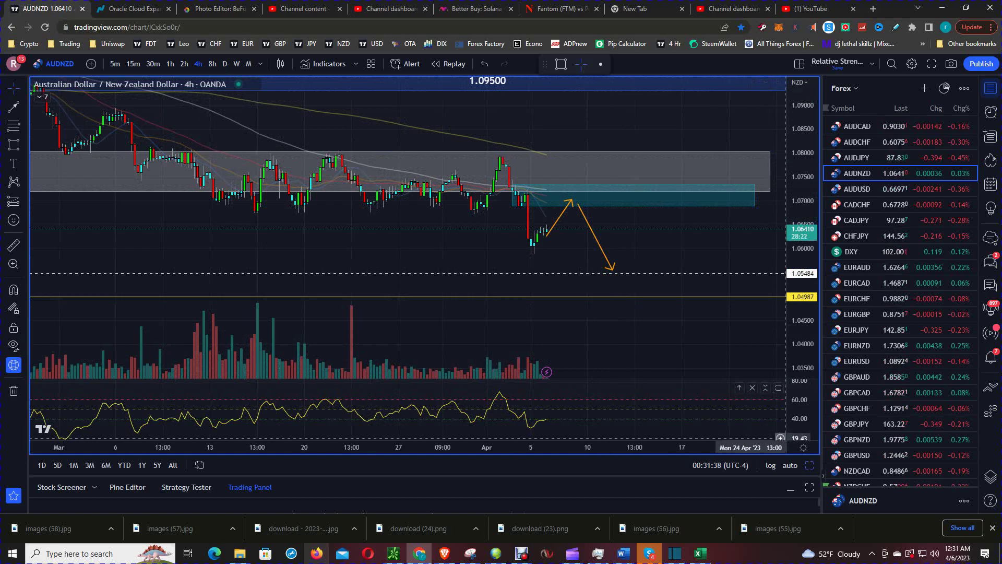
# Restore the multi-chart layout, set the main chart to the daily timeframe and frame the zones, arrows and support lines together.
pyautogui.click(810, 465)
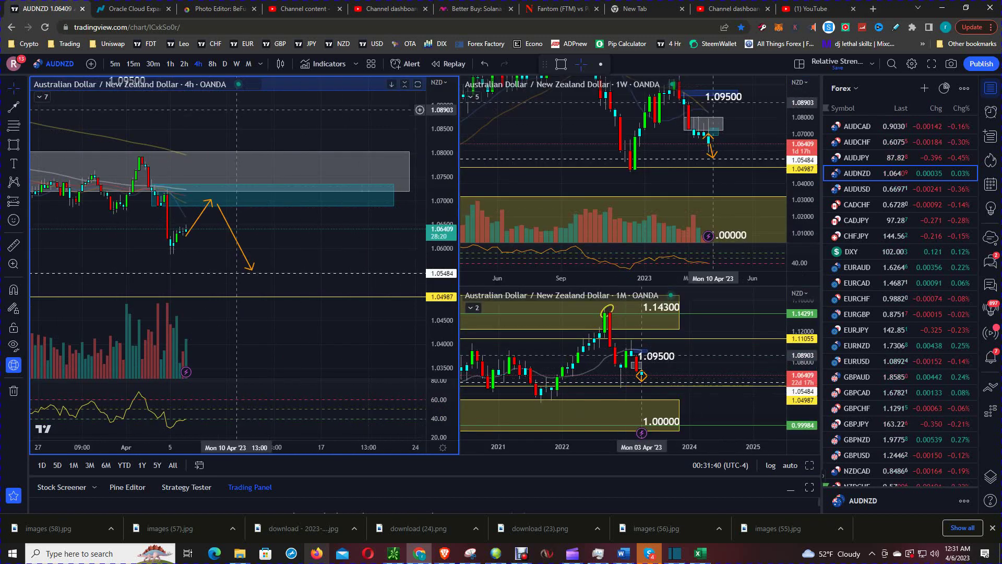
pyautogui.click(225, 64)
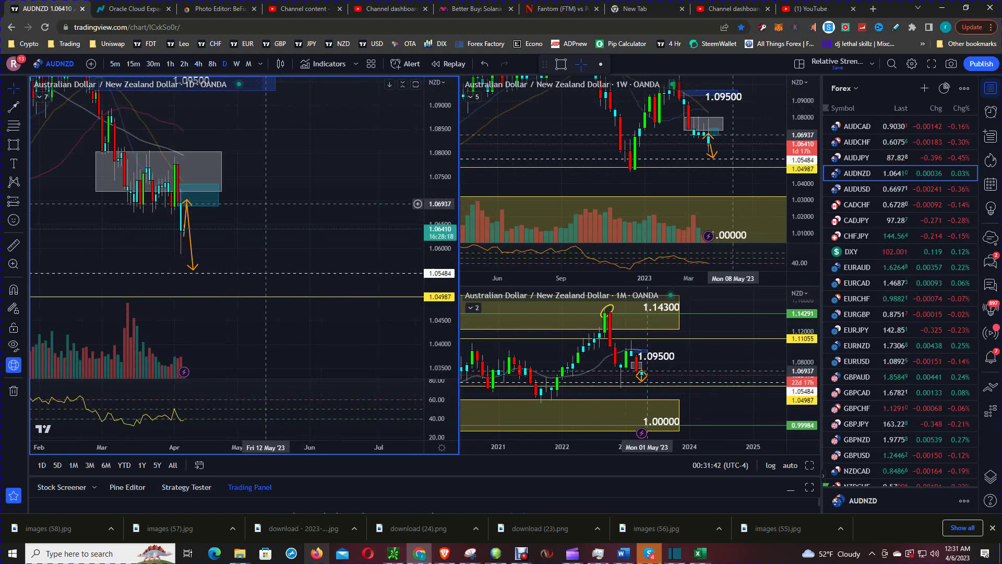
pyautogui.moveTo(273, 180); pyautogui.dragTo(377, 180)
pyautogui.moveTo(440, 181); pyautogui.dragTo(440, 239)
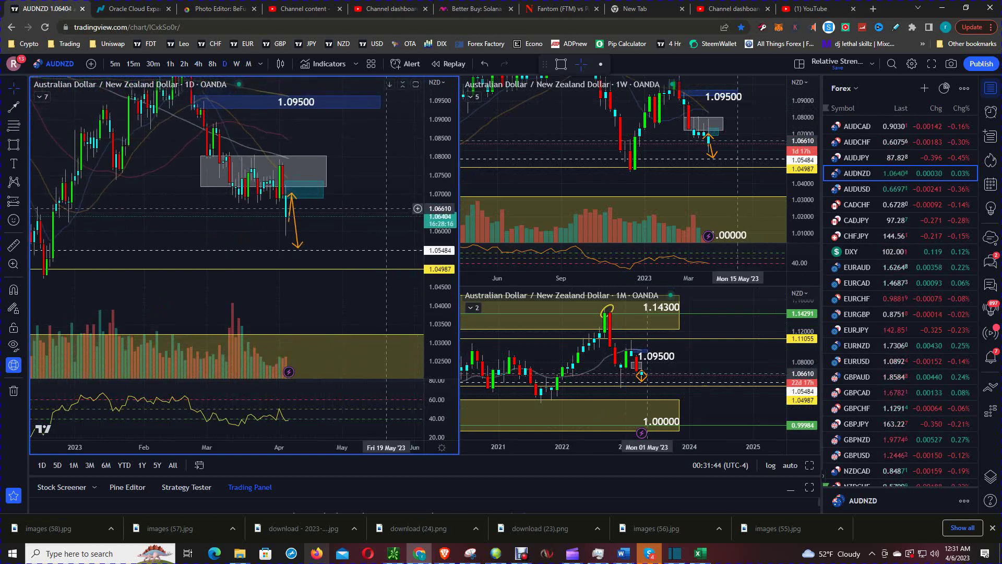
pyautogui.moveTo(376, 208); pyautogui.dragTo(380, 213)
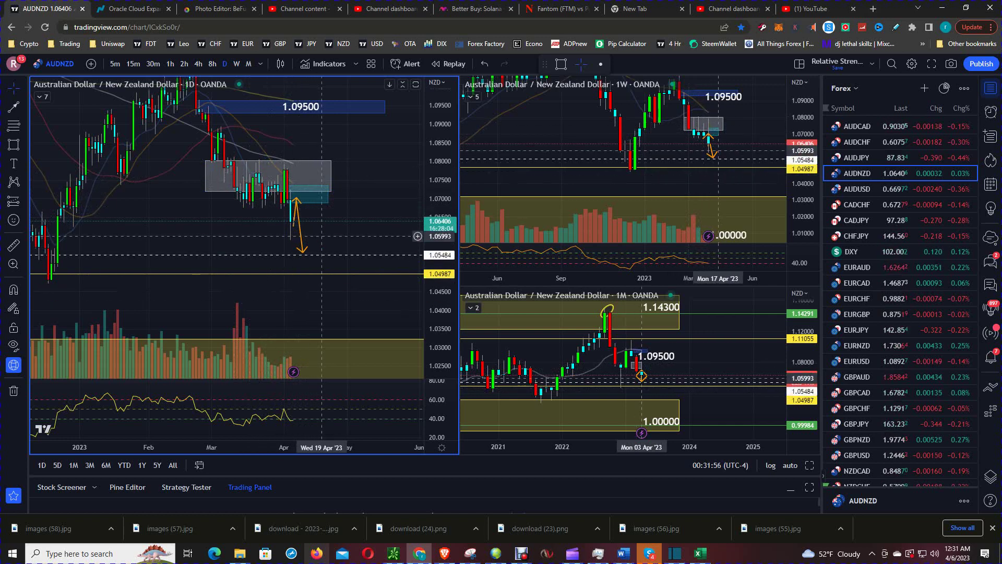
pyautogui.moveTo(333, 254); pyautogui.dragTo(359, 285)
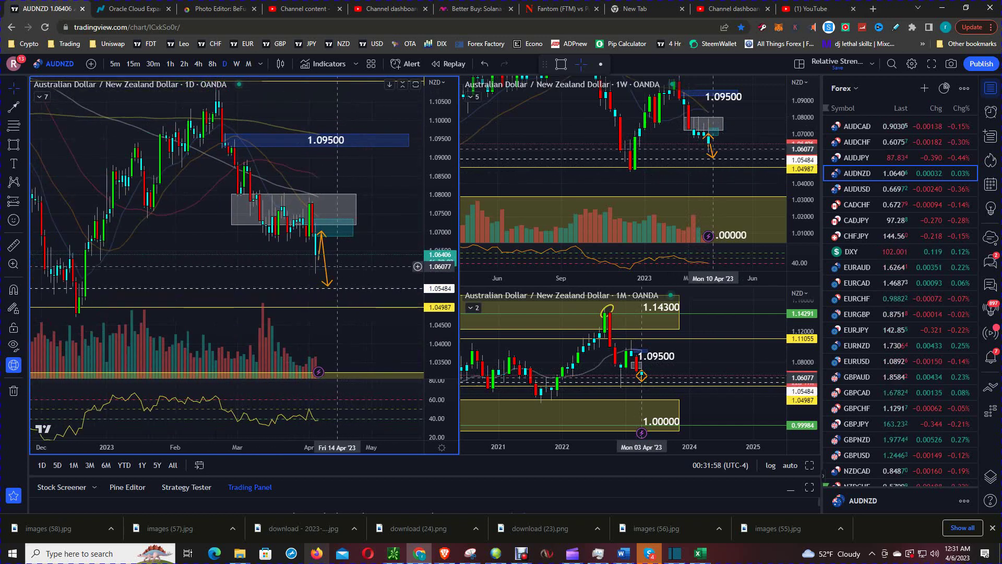